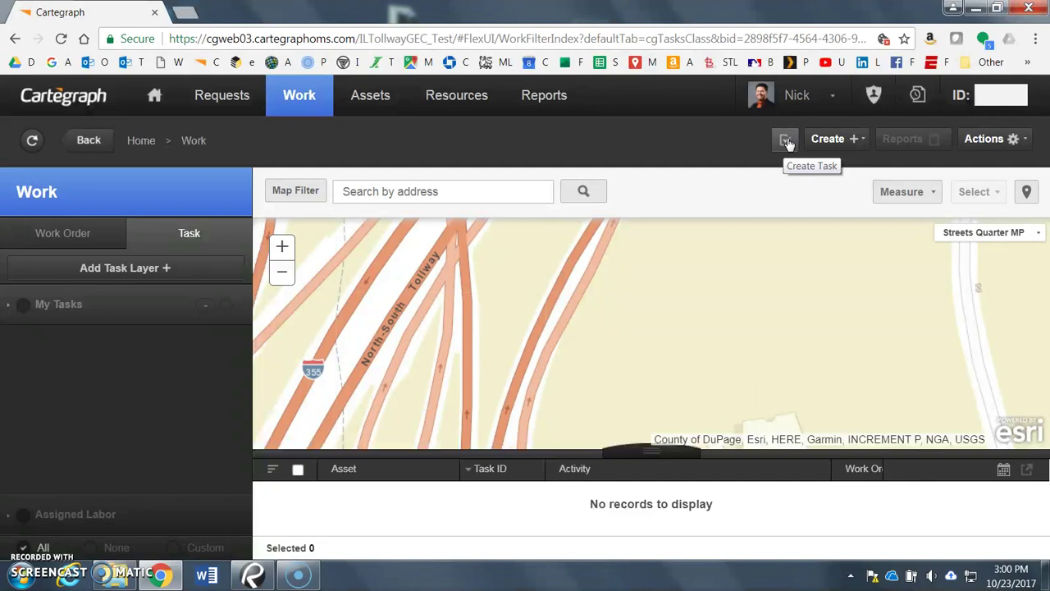
# Start a new non-asset task and assign it the Restoring Roadside Slopes activity with ID 424
pyautogui.click(785, 141)
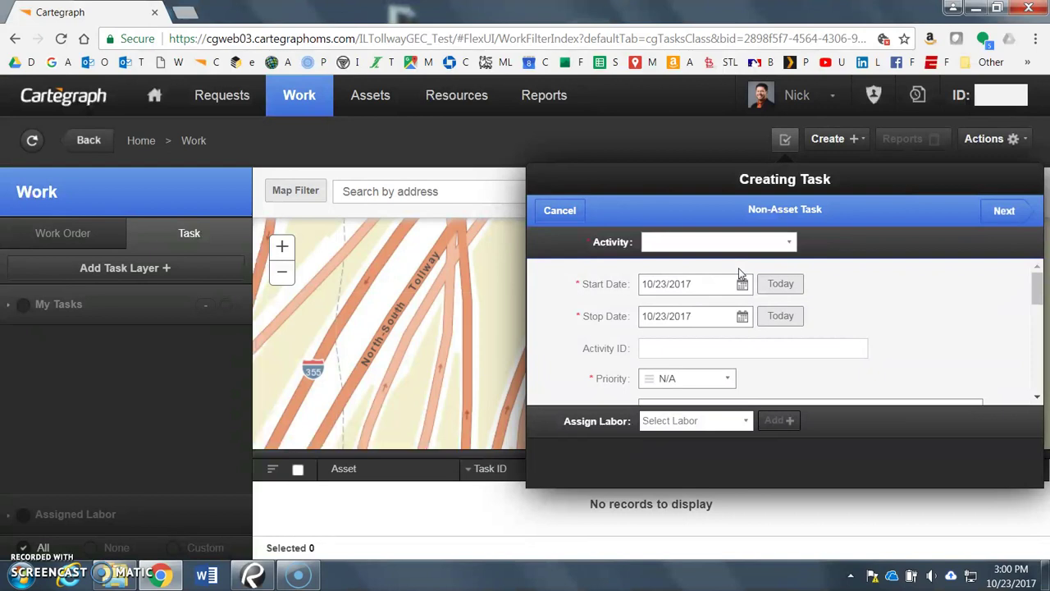
pyautogui.click(783, 245)
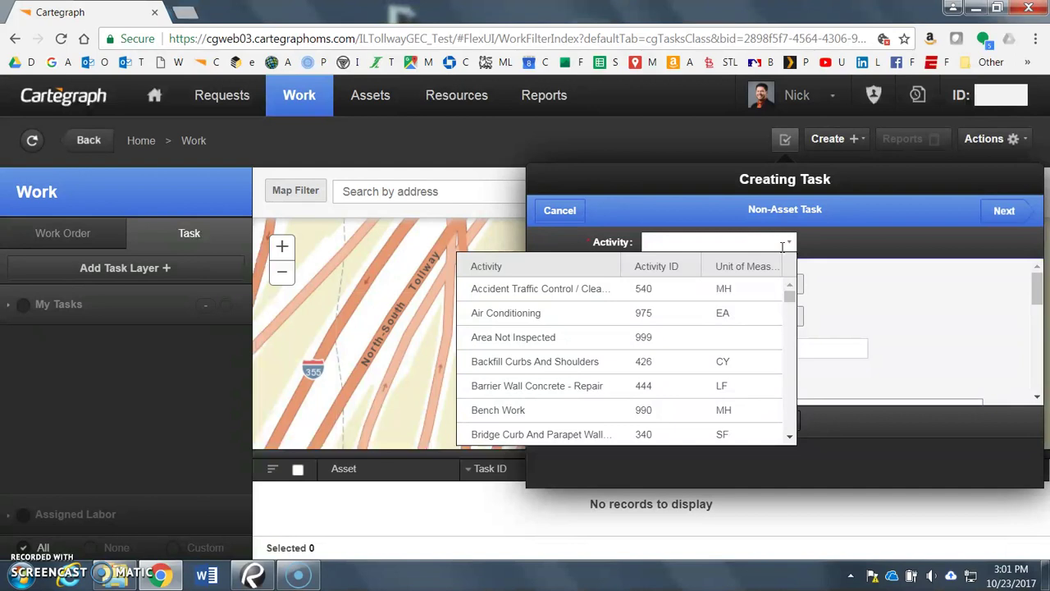
pyautogui.write('sl')
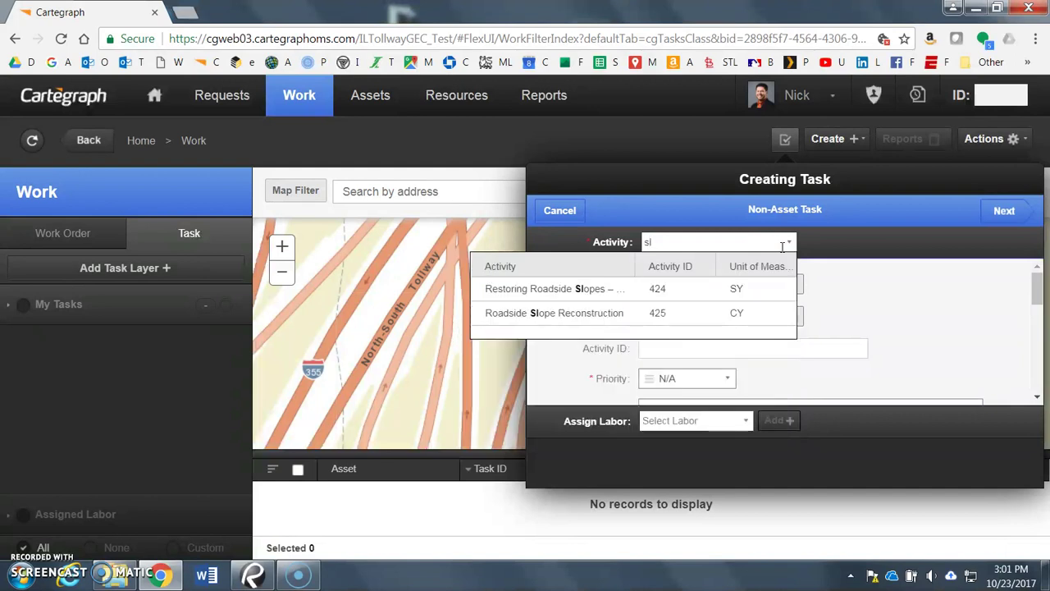
pyautogui.write('ope')
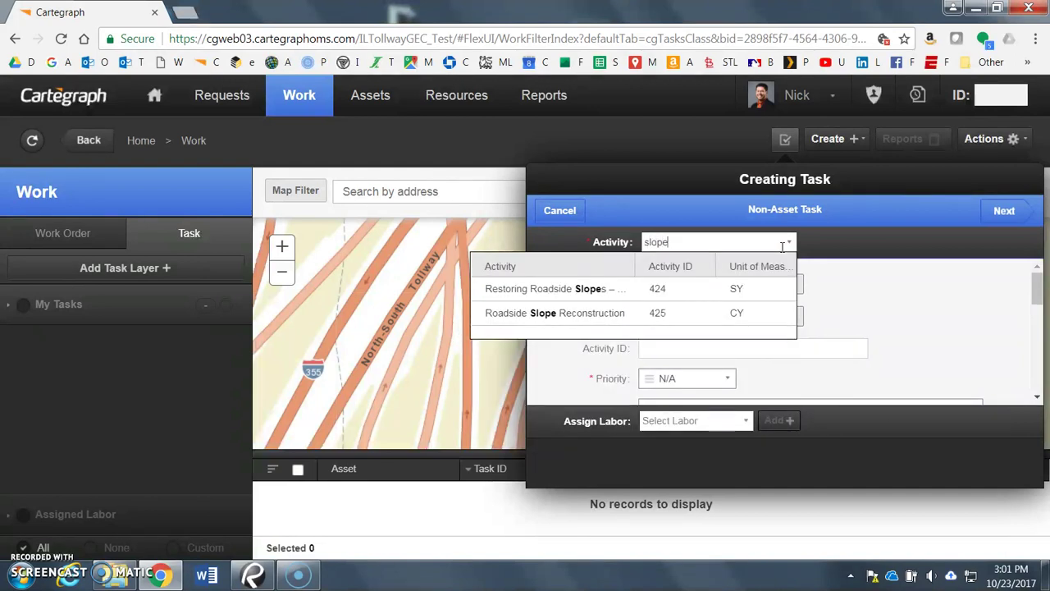
pyautogui.click(585, 291)
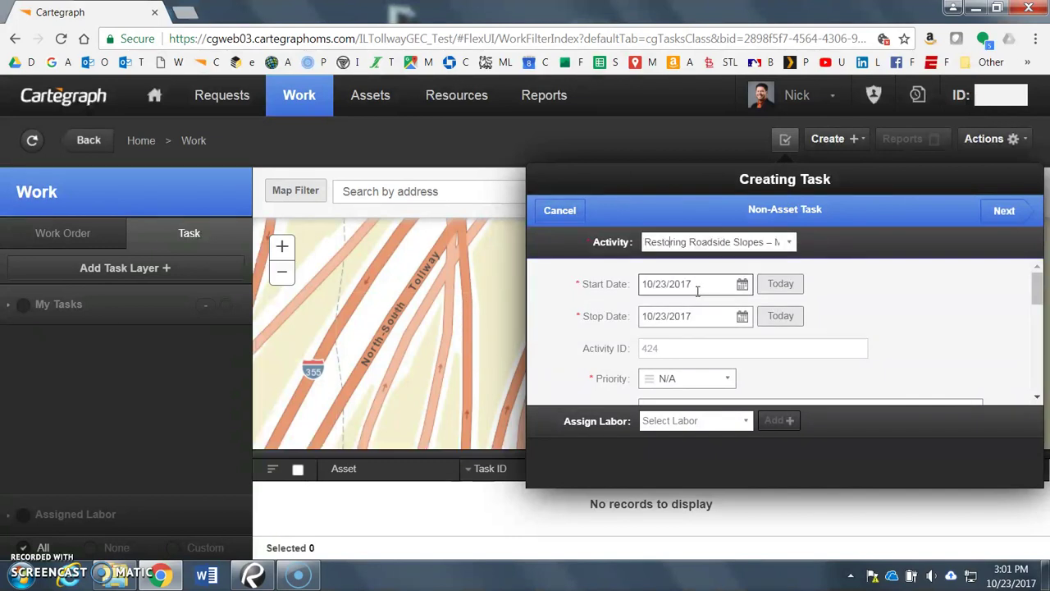
# Set the task's stop date to 12/31/2017 and its priority to PRC-1
pyautogui.click(742, 317)
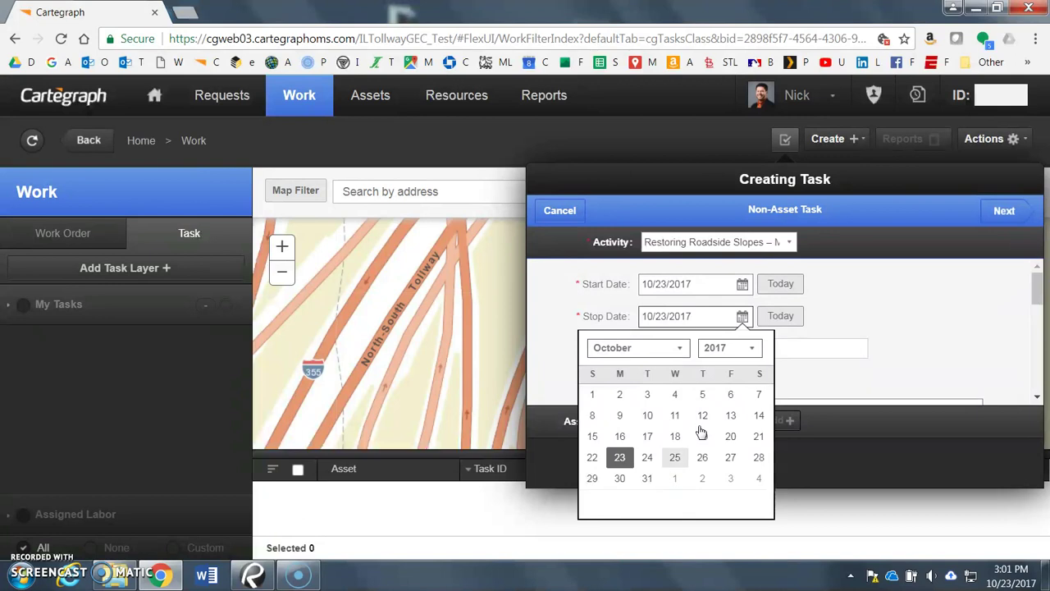
pyautogui.click(679, 348)
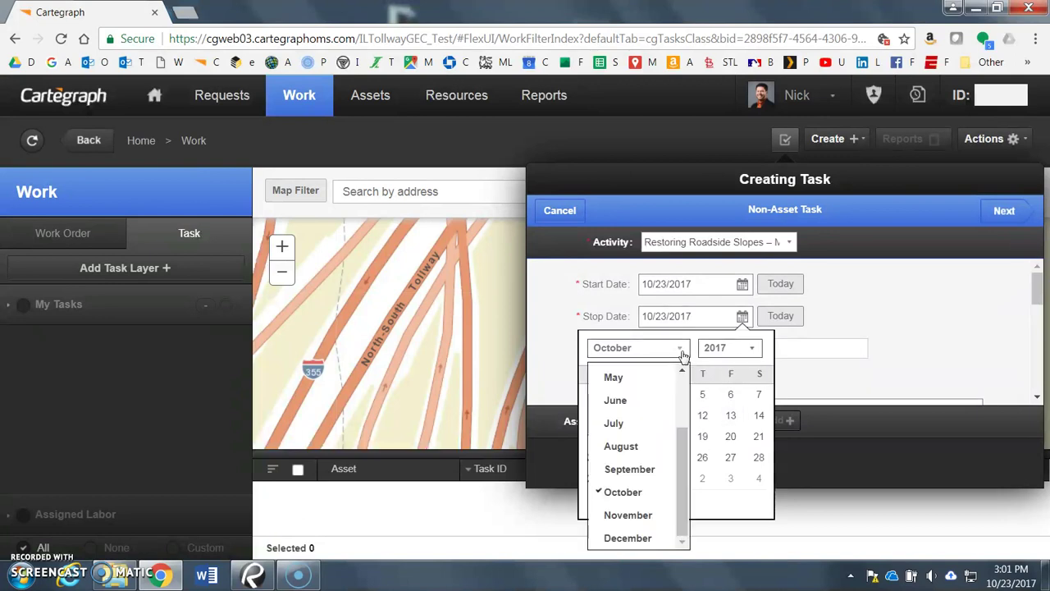
pyautogui.click(650, 538)
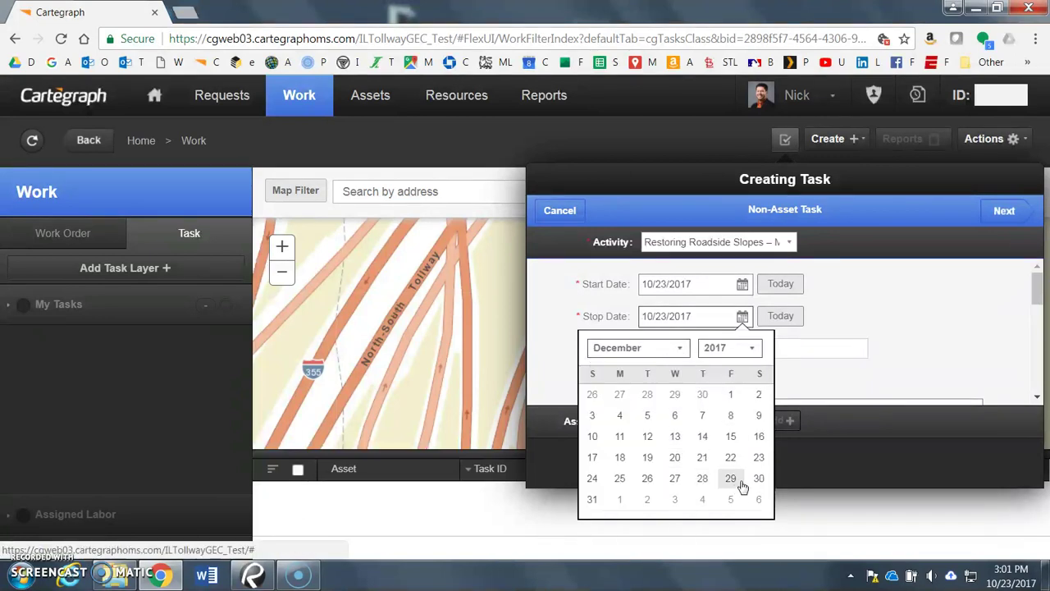
pyautogui.click(607, 499)
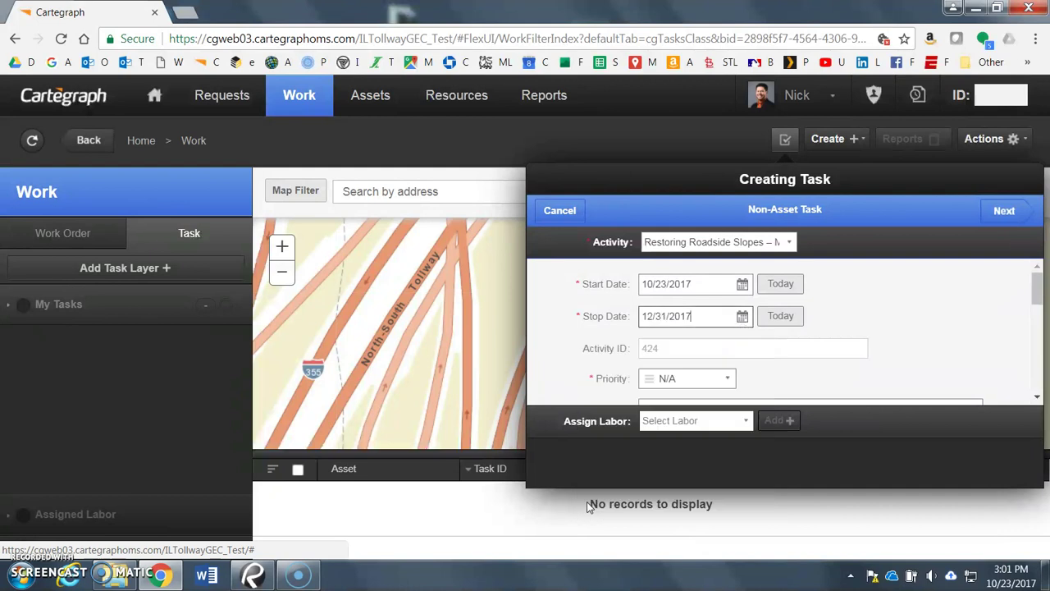
pyautogui.click(727, 381)
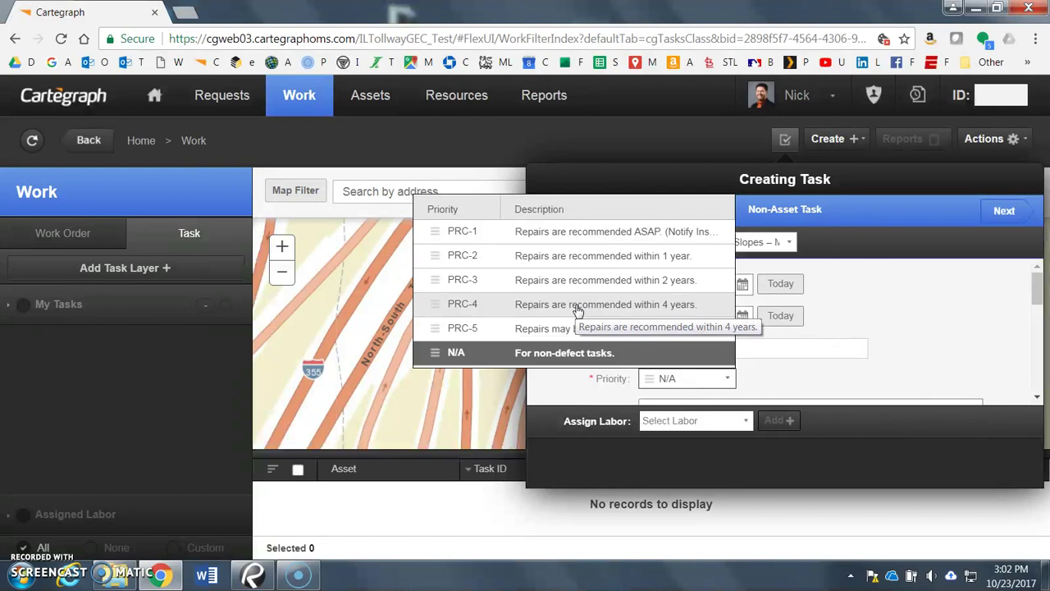
pyautogui.click(589, 233)
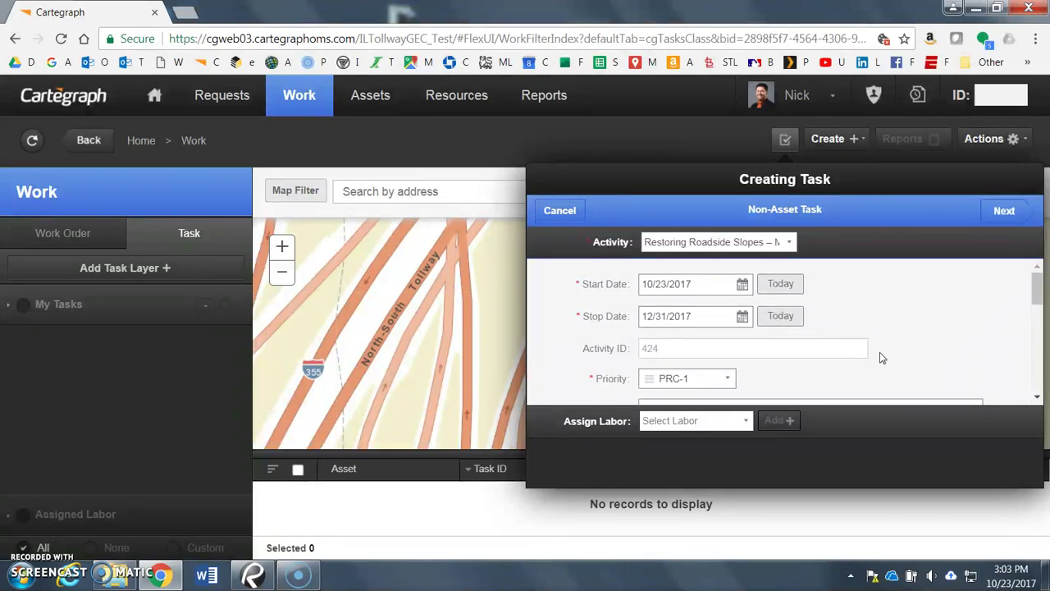
# Enter "Foreslope erosion. Fix as soon as possible." as the task details
pyautogui.scroll(-1, 877, 359)
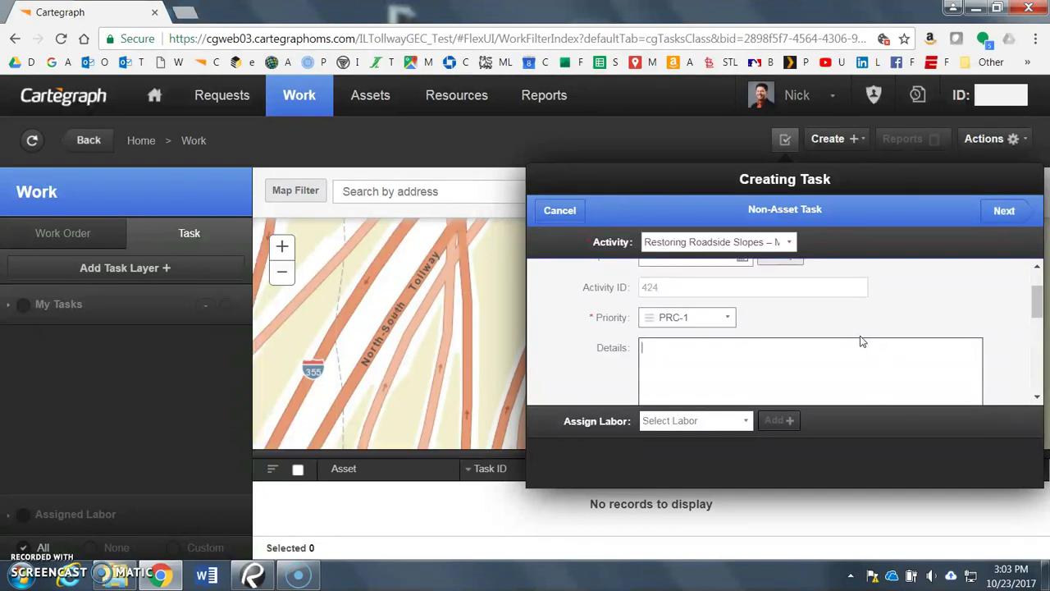
pyautogui.write('Foreslope erosion ')
pyautogui.write('Fix a')
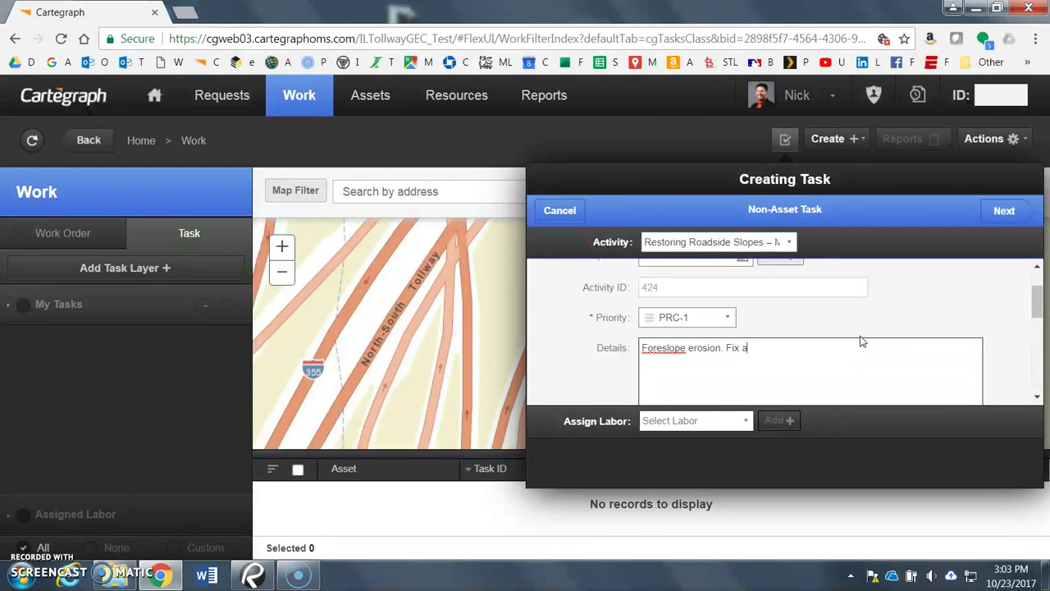
pyautogui.write('soon as possible.')
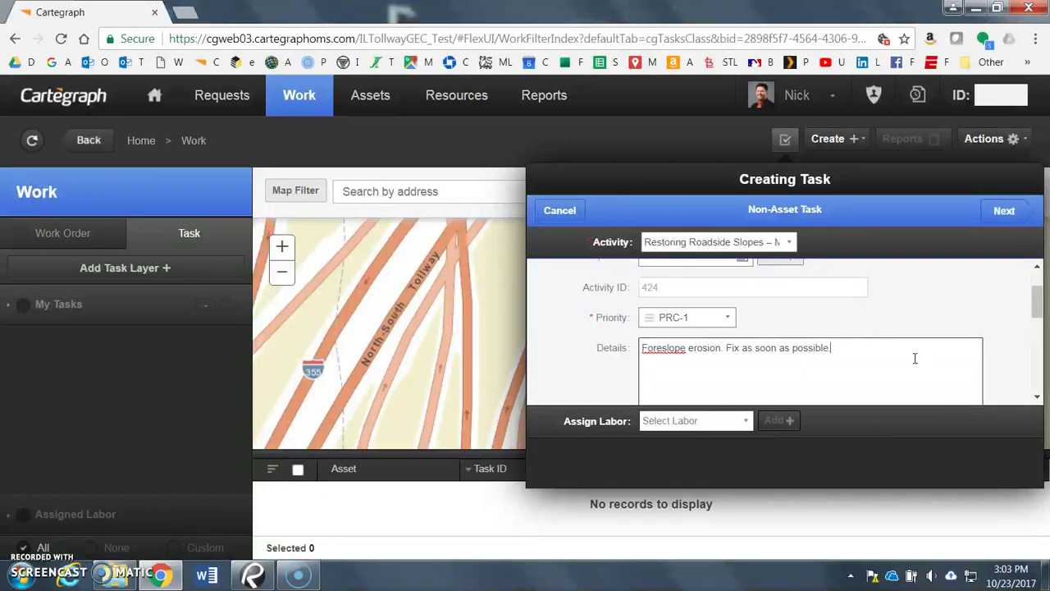
# Move the sentence "Fix as soon as possible." from the task details into the recommendation
pyautogui.scroll(-1, 856, 344)
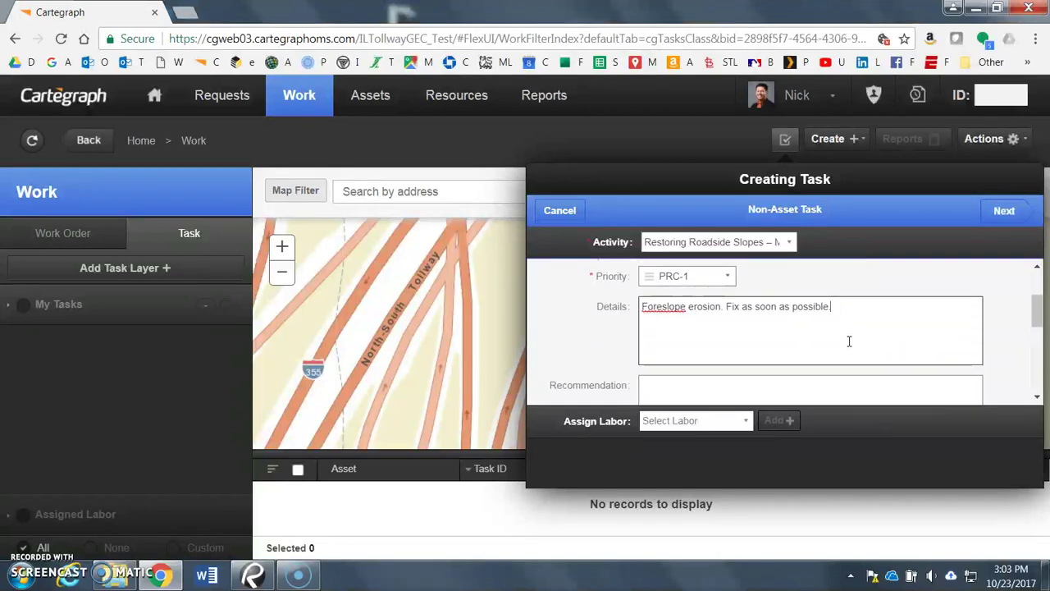
pyautogui.moveTo(862, 315); pyautogui.dragTo(727, 310)
pyautogui.hotkey('ctrl', 'c')
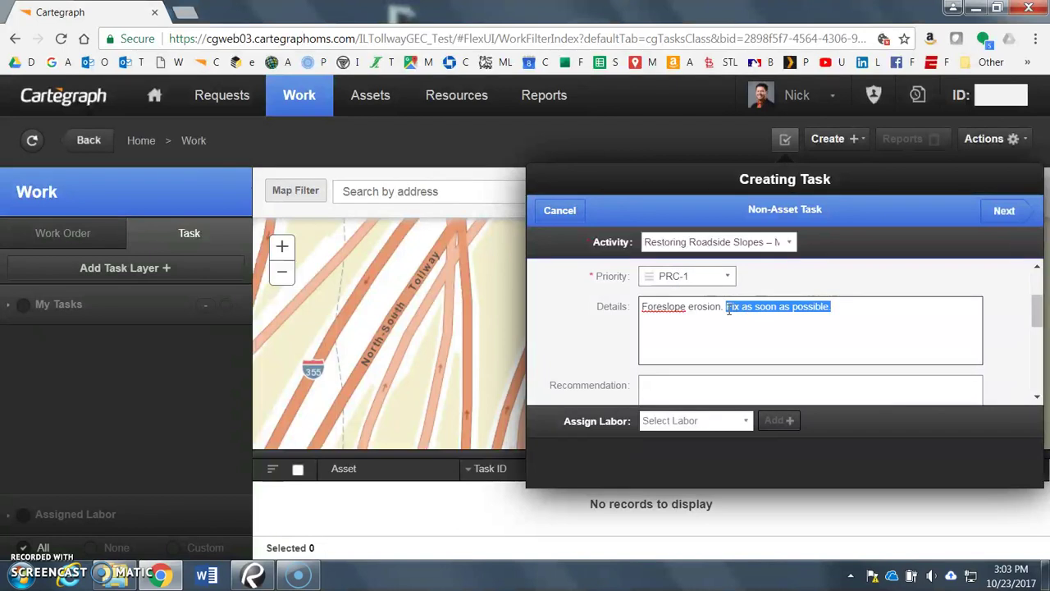
pyautogui.press('BackSpace')
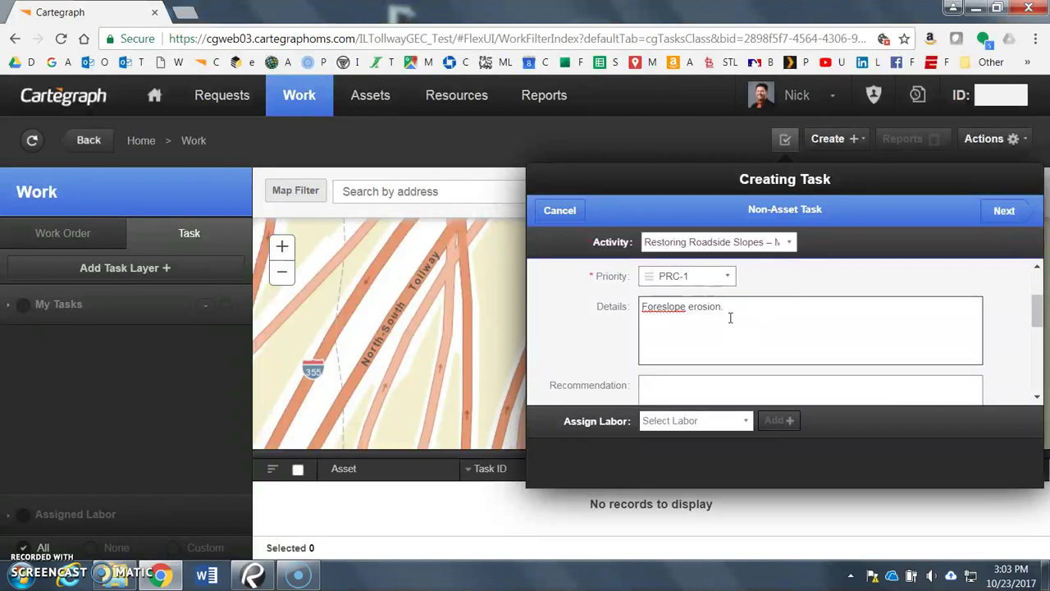
pyautogui.click(677, 390)
pyautogui.hotkey('ctrl', 'v')
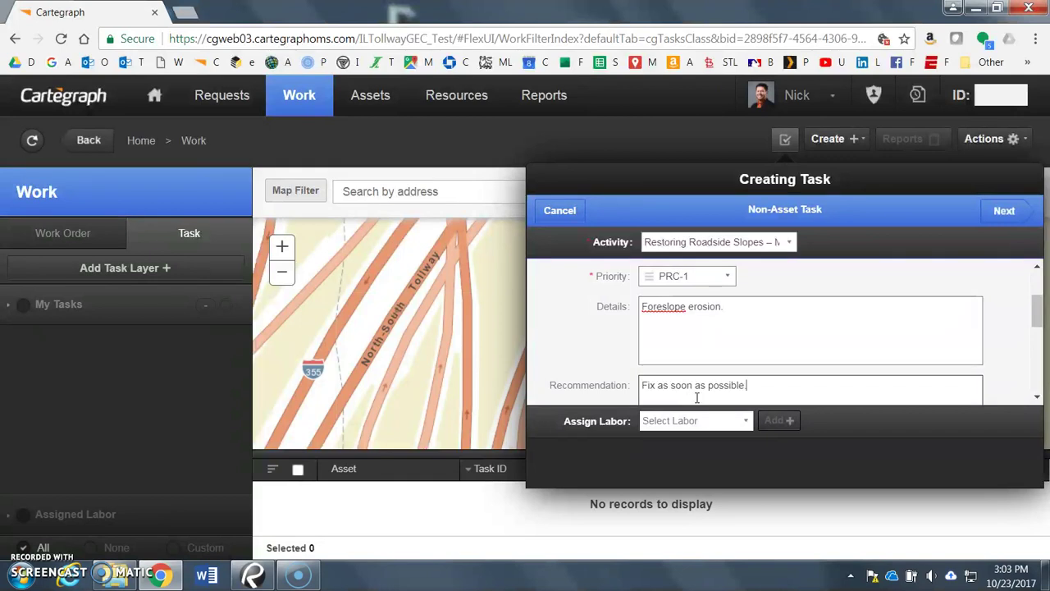
# Replace the word "Fix" in the recommendation with "Repair foreslope"
pyautogui.scroll(-1, 763, 374)
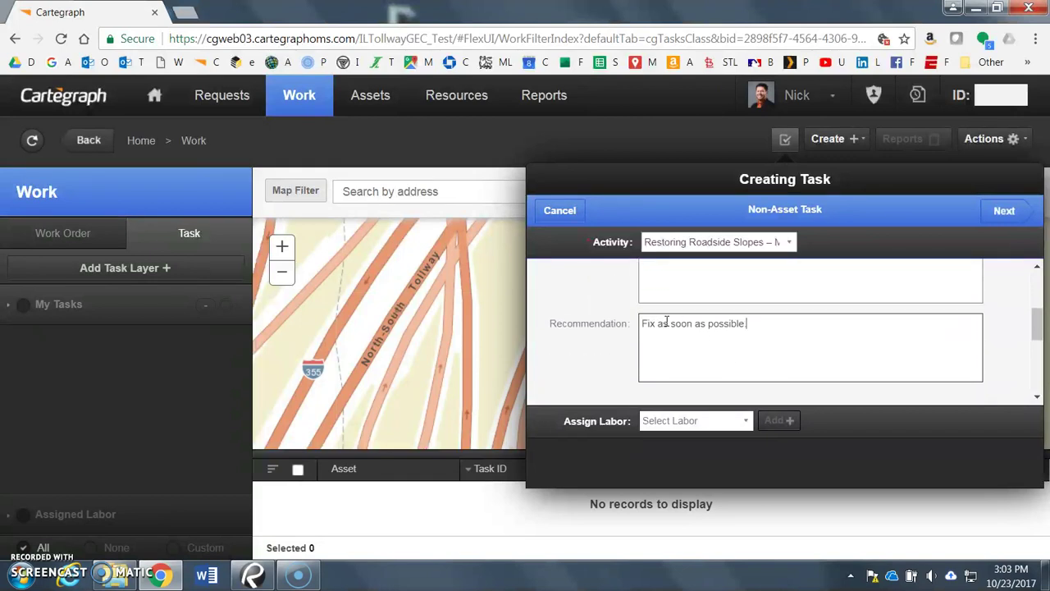
pyautogui.moveTo(656, 325); pyautogui.dragTo(632, 328)
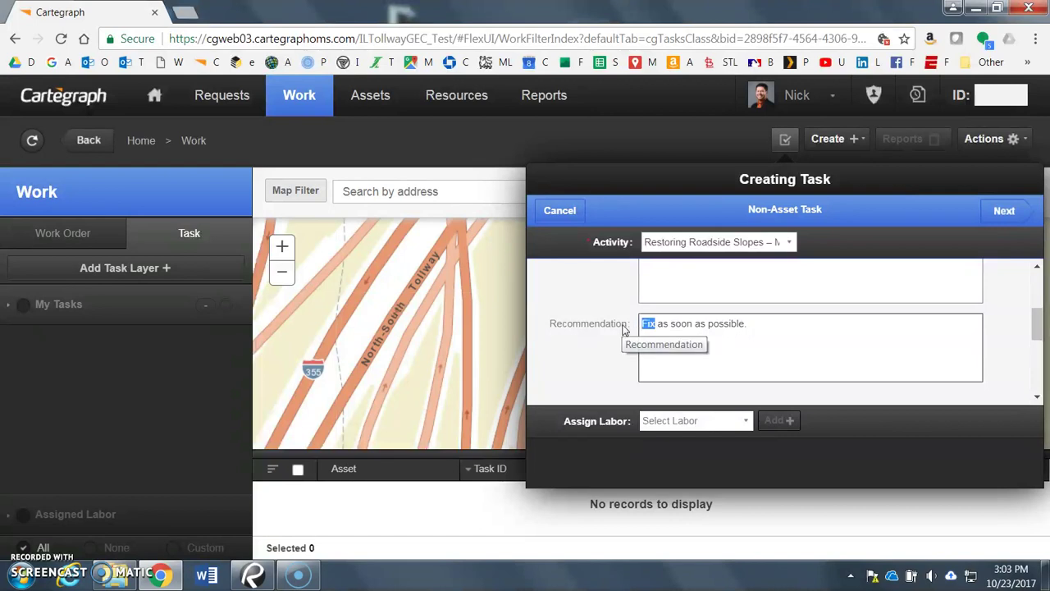
pyautogui.write('Repair foreslope')
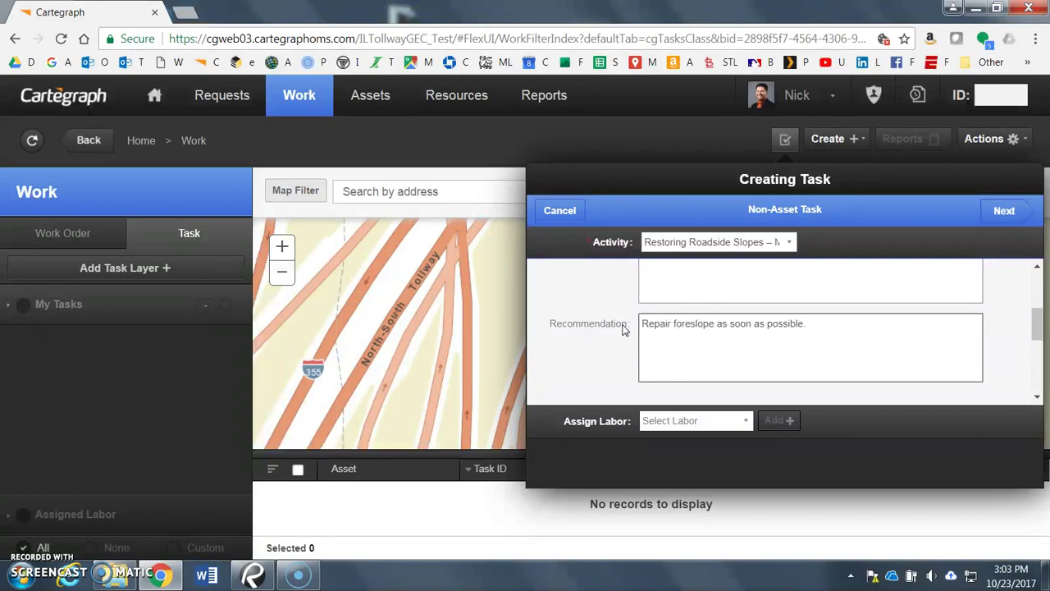
# Enter the task's quantity dimensions as length 50 ft, width 10 ft and depth 1 ft
pyautogui.scroll(-1, 869, 335)
pyautogui.scroll(-5, 868, 335)
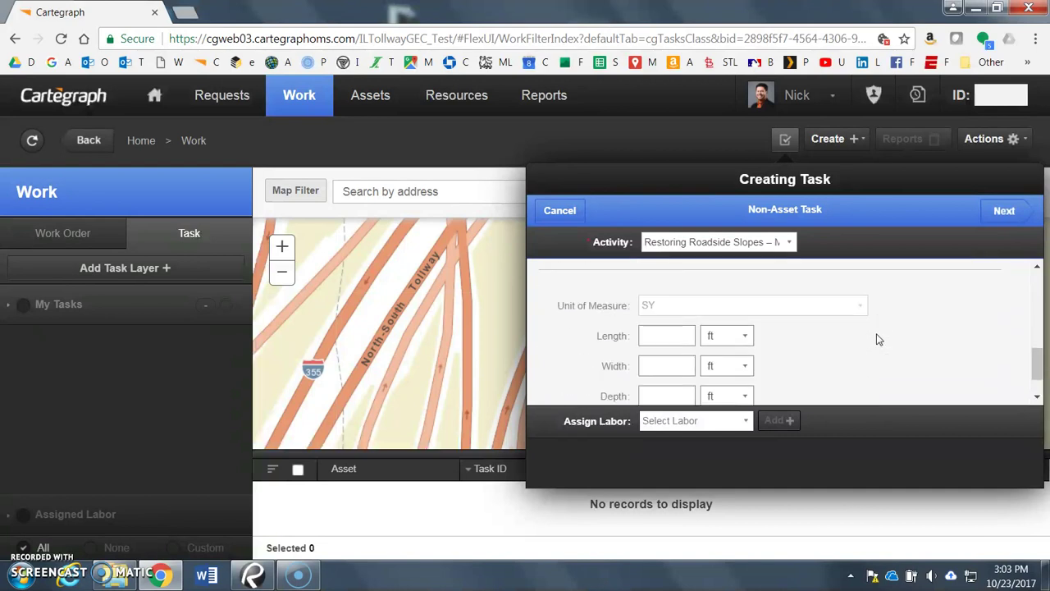
pyautogui.scroll(-2, 796, 338)
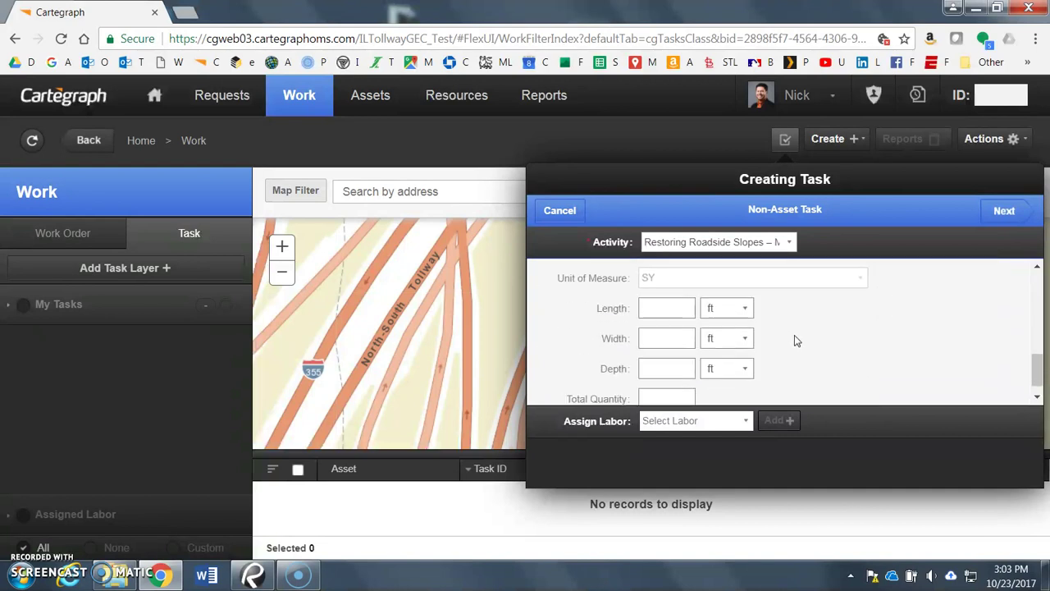
pyautogui.scroll(3, 796, 339)
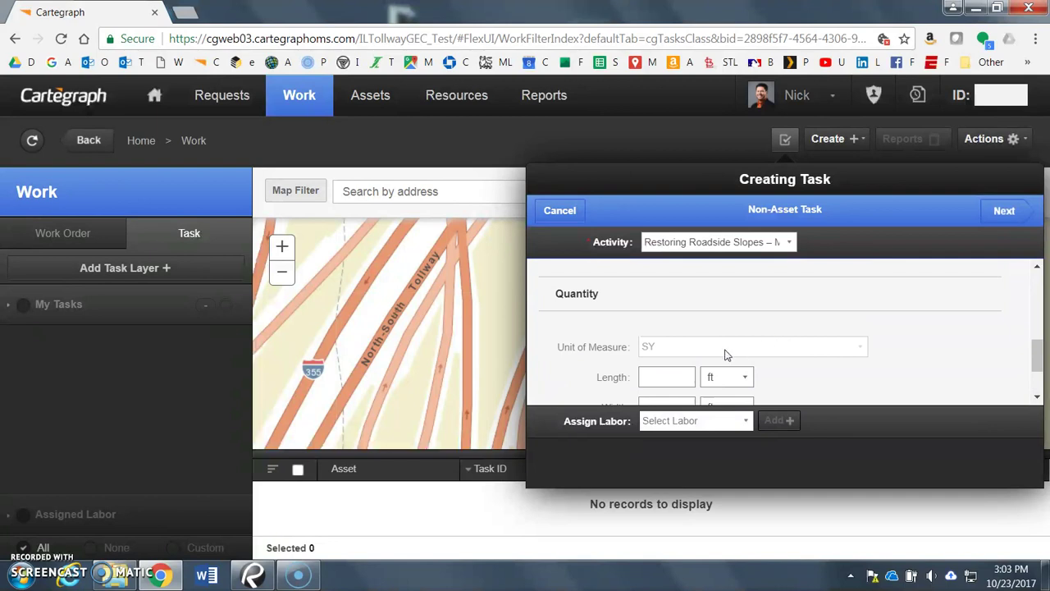
pyautogui.scroll(-1, 727, 355)
pyautogui.click(684, 355)
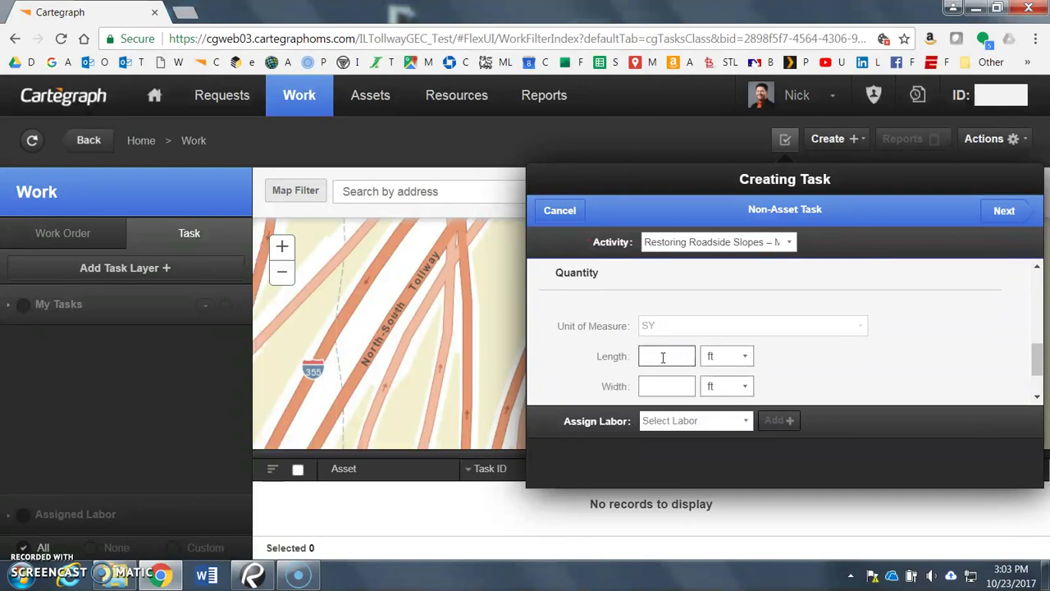
pyautogui.write('50')
pyautogui.click(677, 382)
pyautogui.scroll(-1, 670, 388)
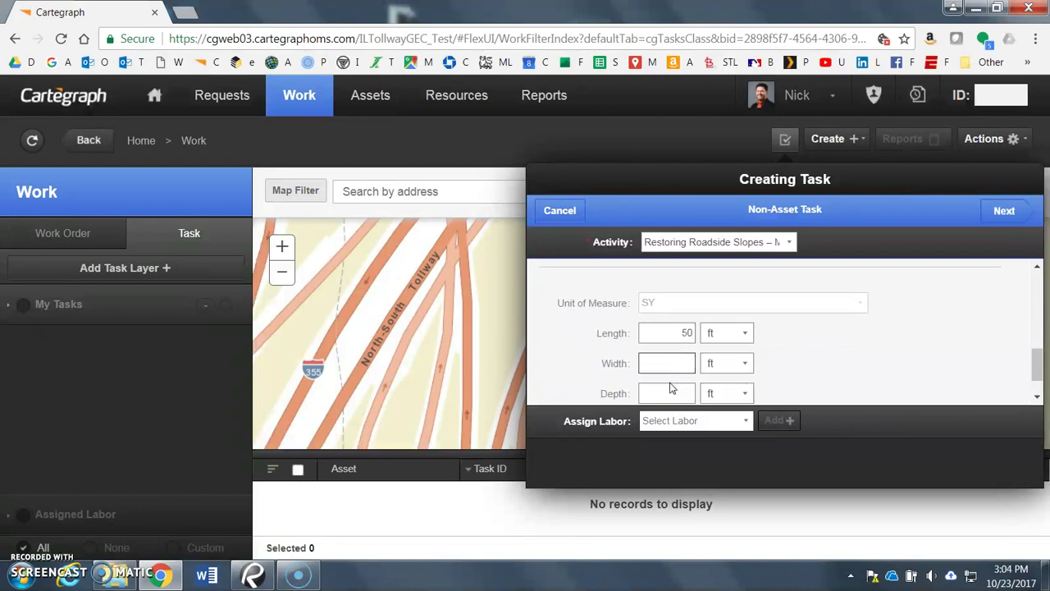
pyautogui.scroll(-1, 670, 388)
pyautogui.write('10')
pyautogui.click(677, 355)
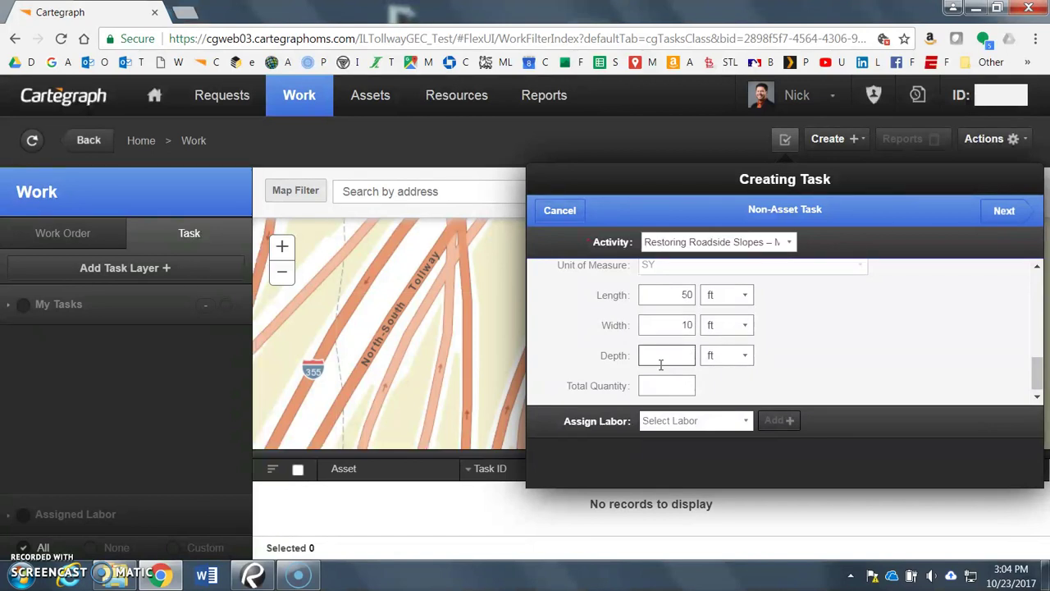
pyautogui.write('1')
pyautogui.click(665, 383)
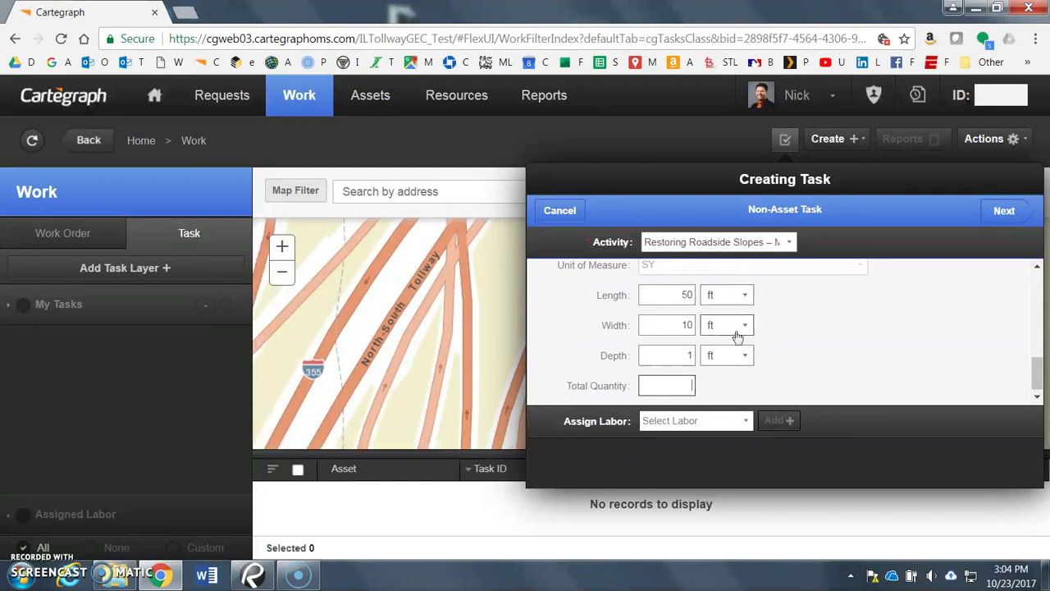
pyautogui.scroll(3, 693, 351)
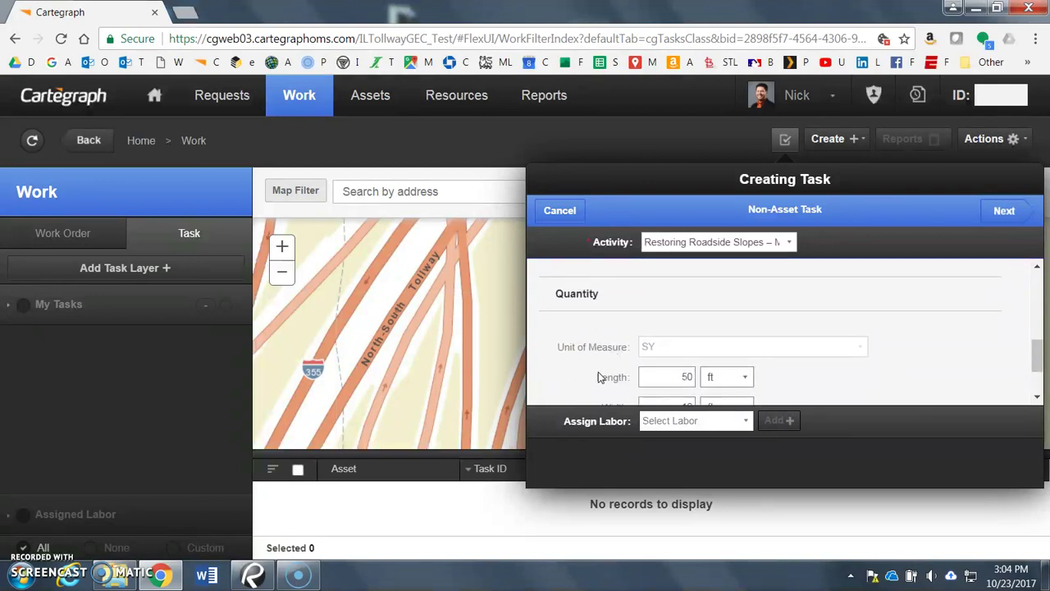
pyautogui.scroll(-1, 671, 345)
pyautogui.scroll(-2, 669, 347)
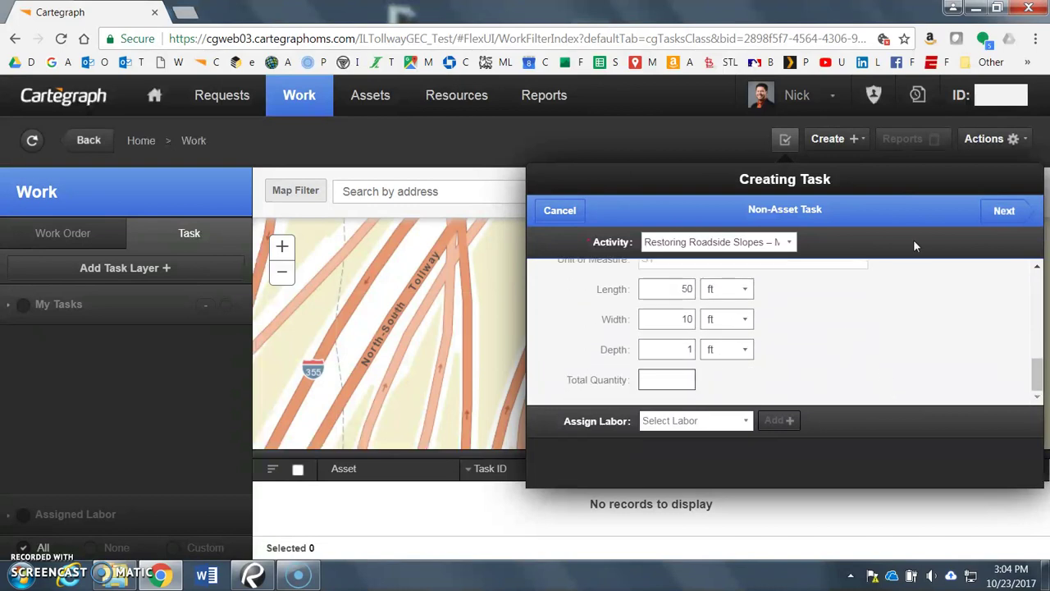
# Proceed to the task location and place its pin on the grass between the highway ramps west of the parking lot
pyautogui.click(1000, 213)
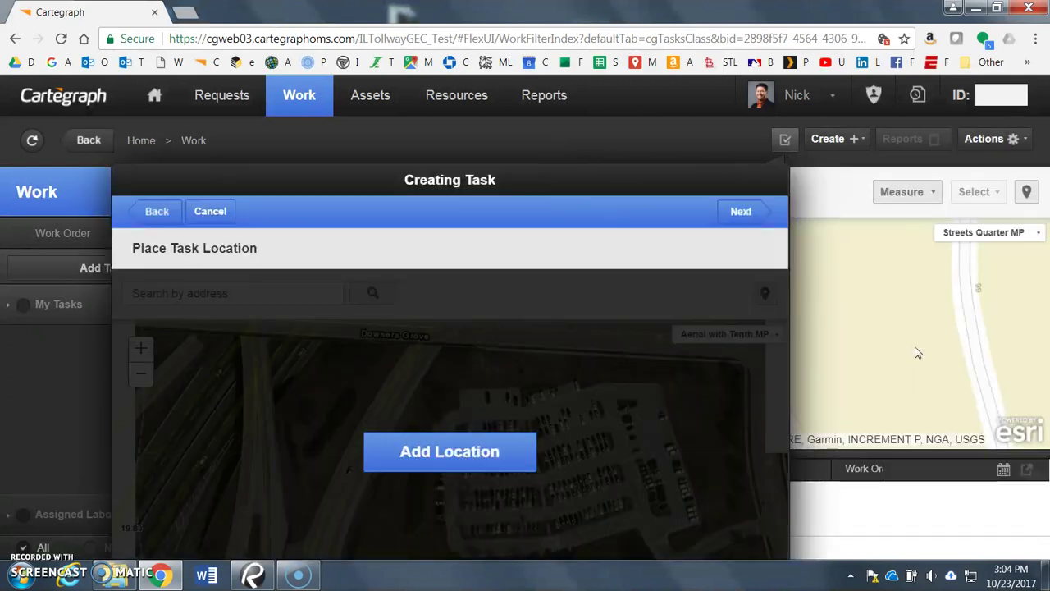
pyautogui.click(421, 461)
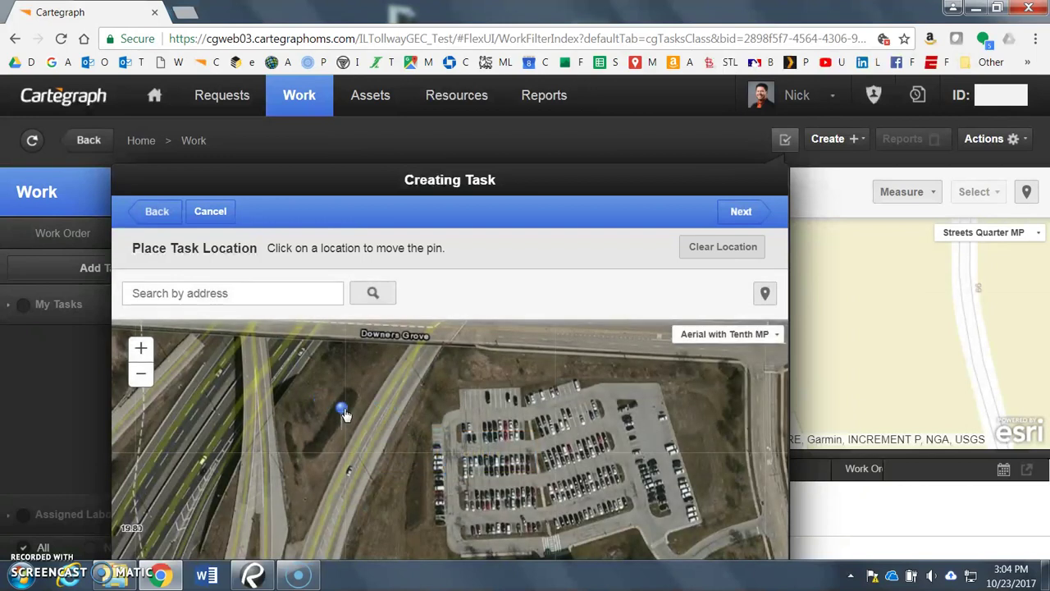
pyautogui.click(355, 401)
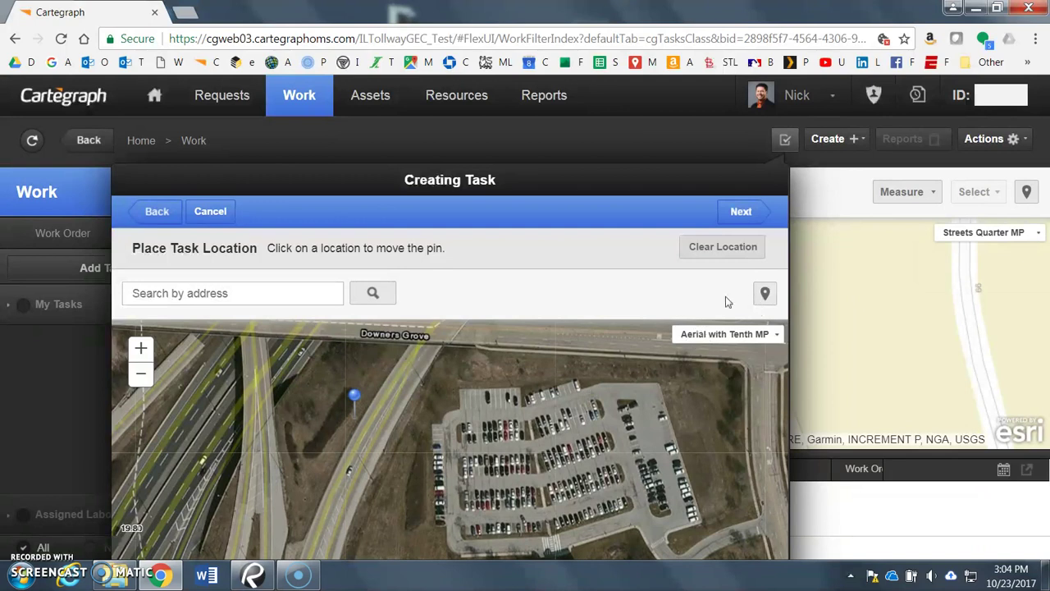
# Add the new task to the existing work order Tollway-M14, then finish and save it
pyautogui.click(752, 214)
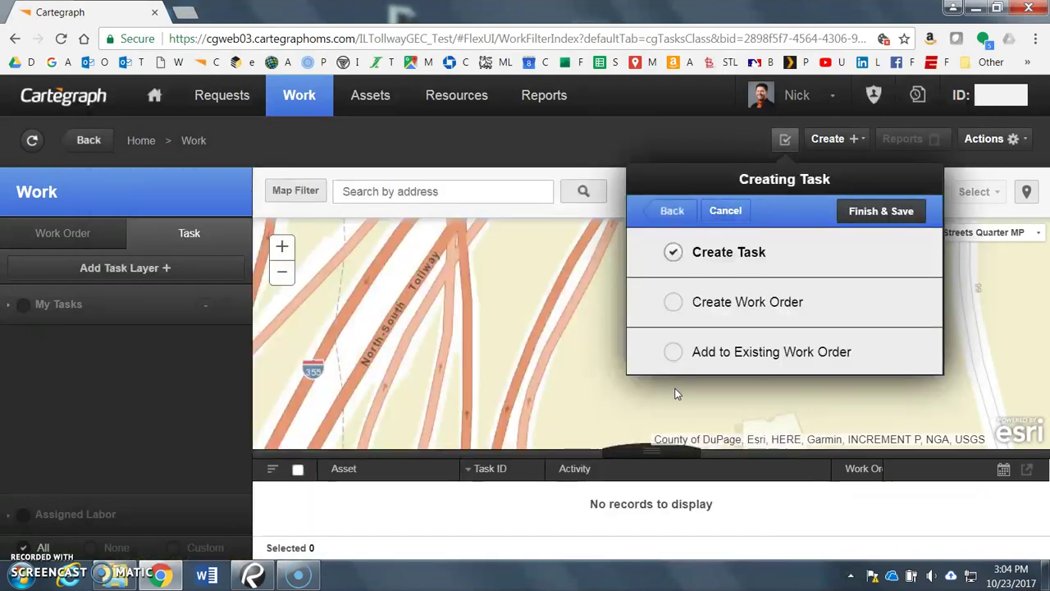
pyautogui.click(672, 304)
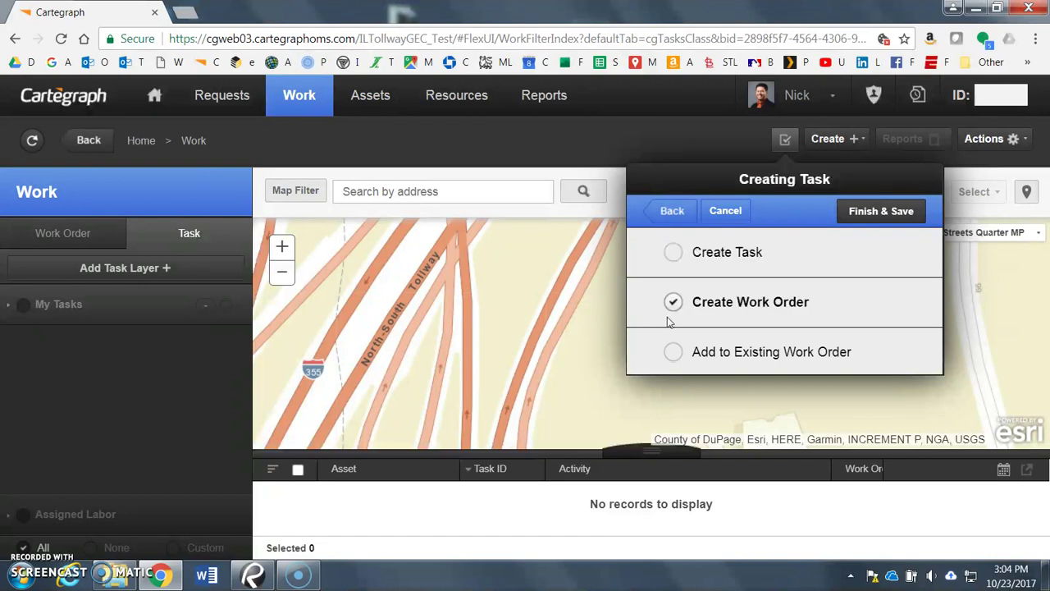
pyautogui.click(675, 355)
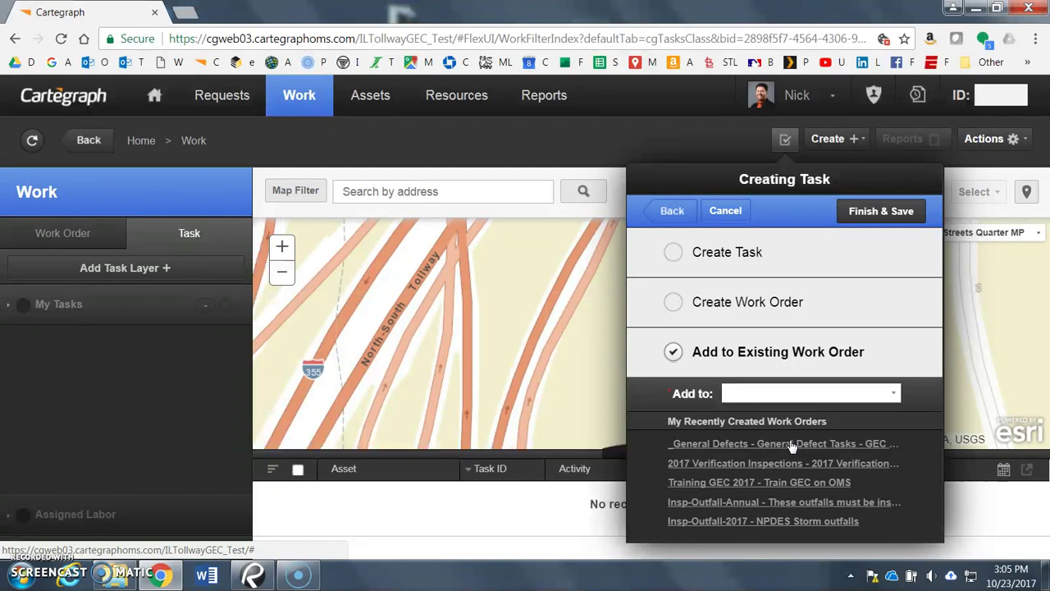
pyautogui.click(894, 395)
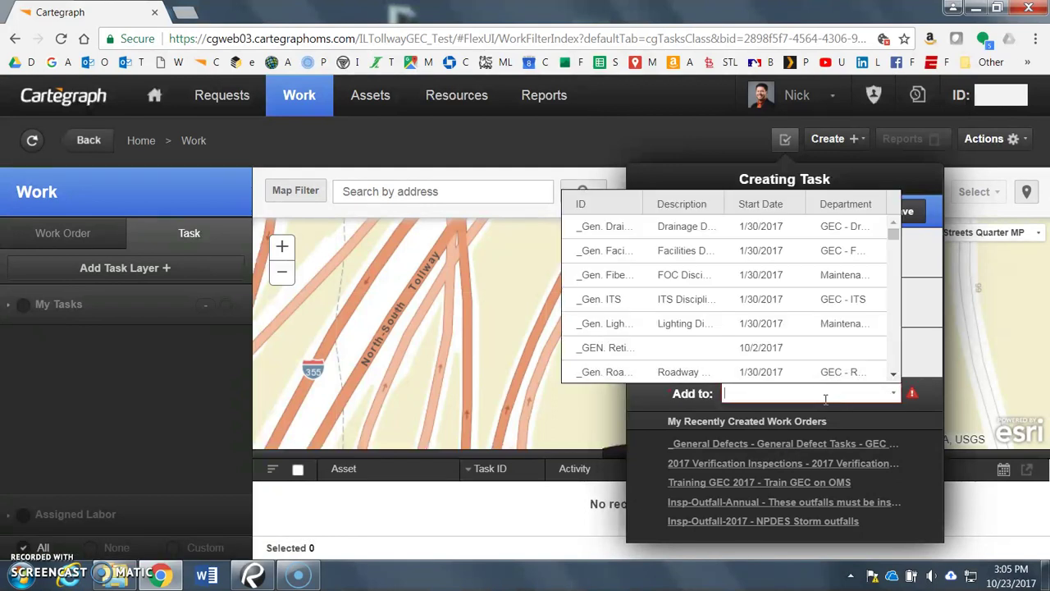
pyautogui.write('14')
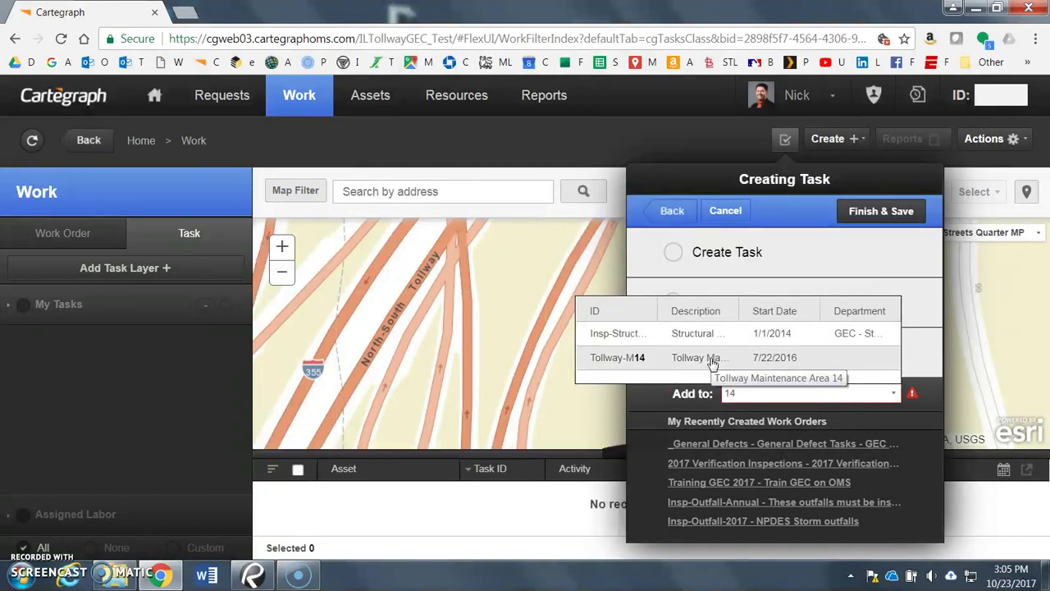
pyautogui.click(656, 364)
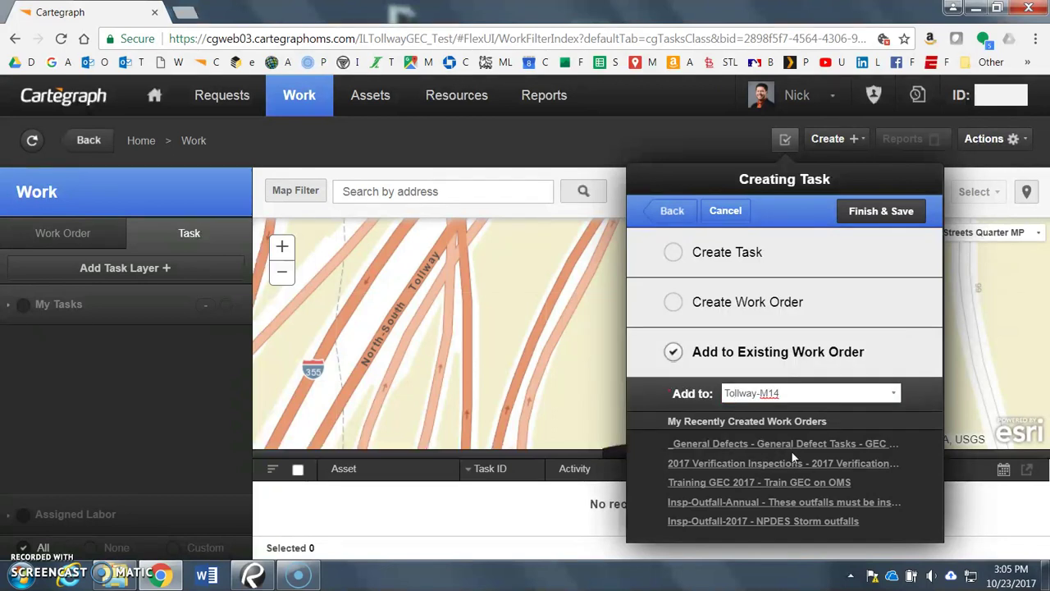
pyautogui.click(858, 212)
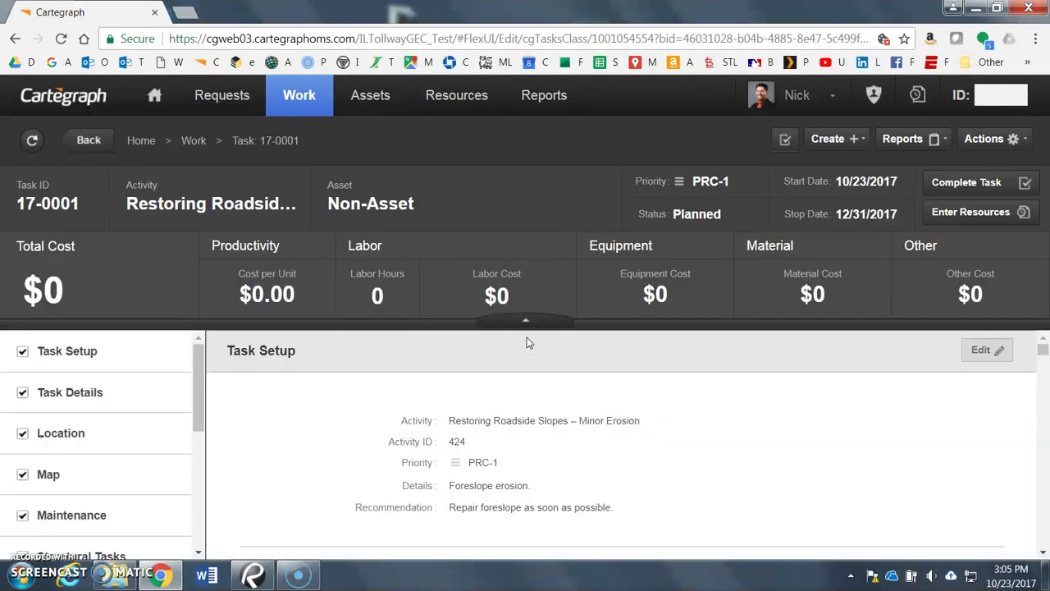
# Examine the file upload option in the task's Attached Files section without attaching a file
pyautogui.moveTo(195, 399); pyautogui.dragTo(204, 542)
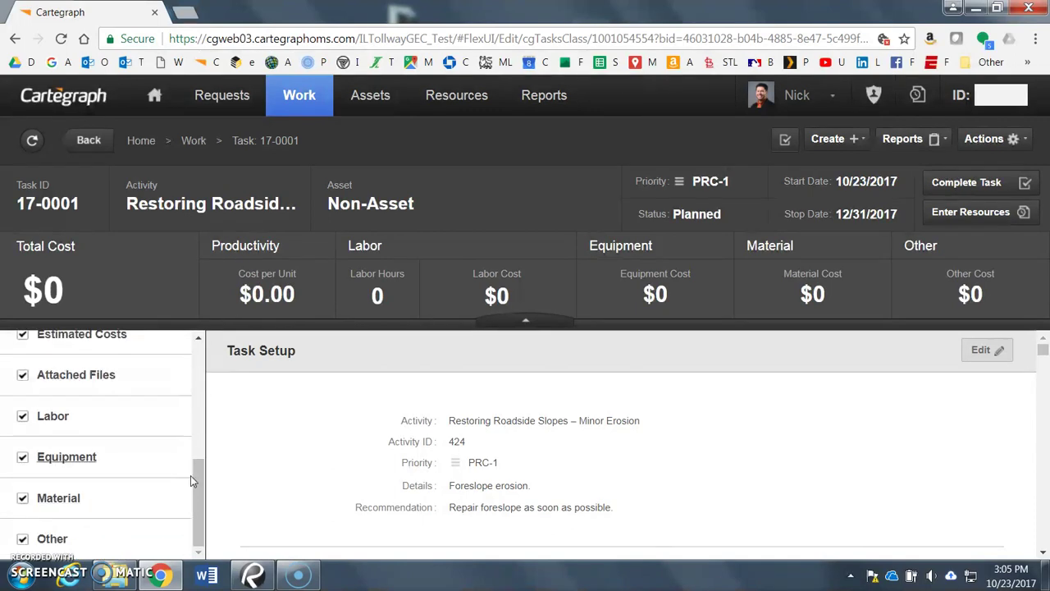
pyautogui.click(162, 378)
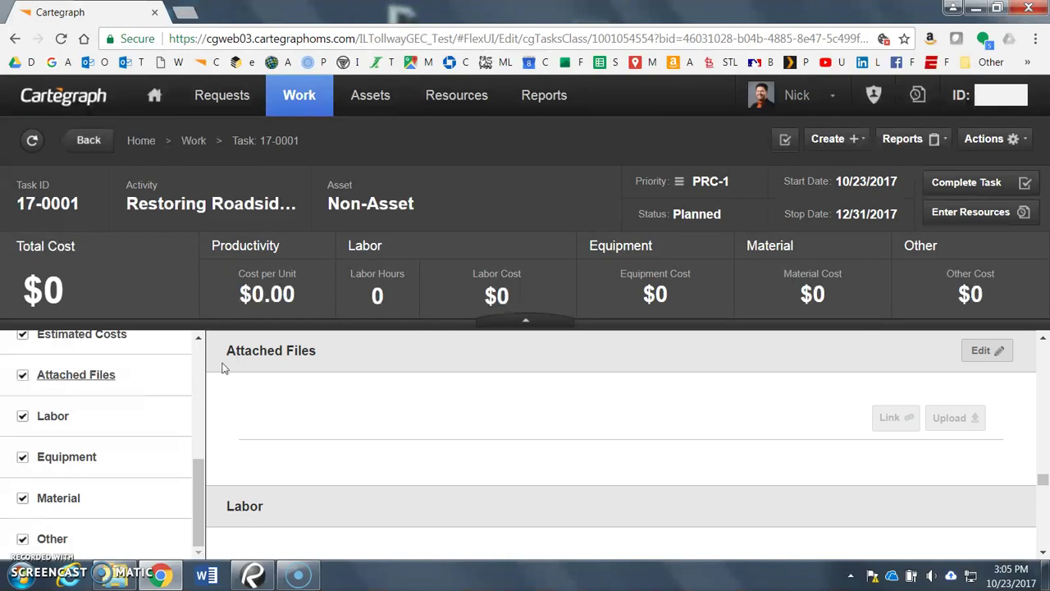
pyautogui.click(987, 350)
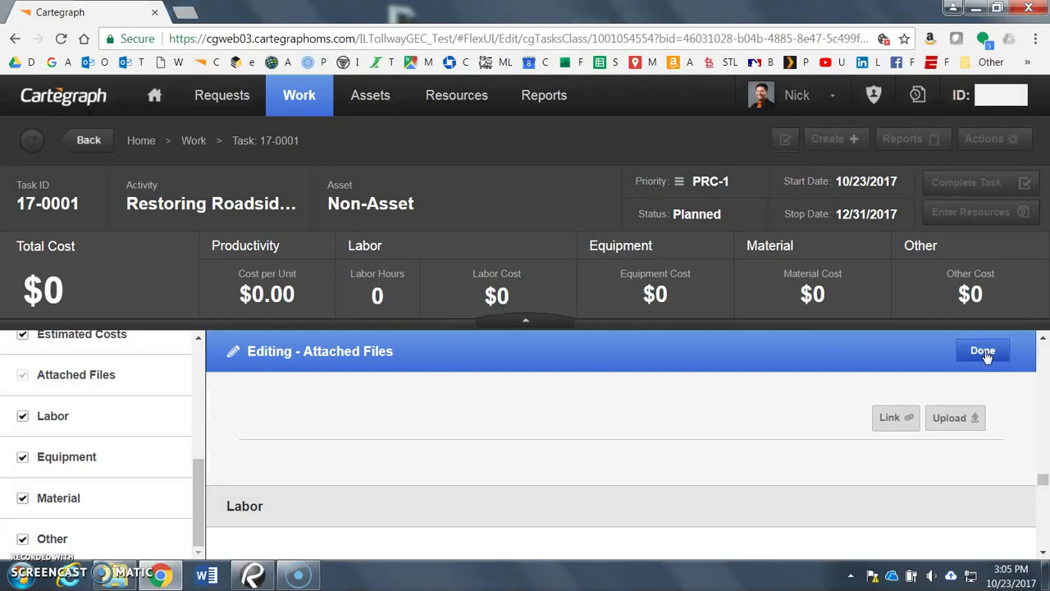
pyautogui.click(951, 418)
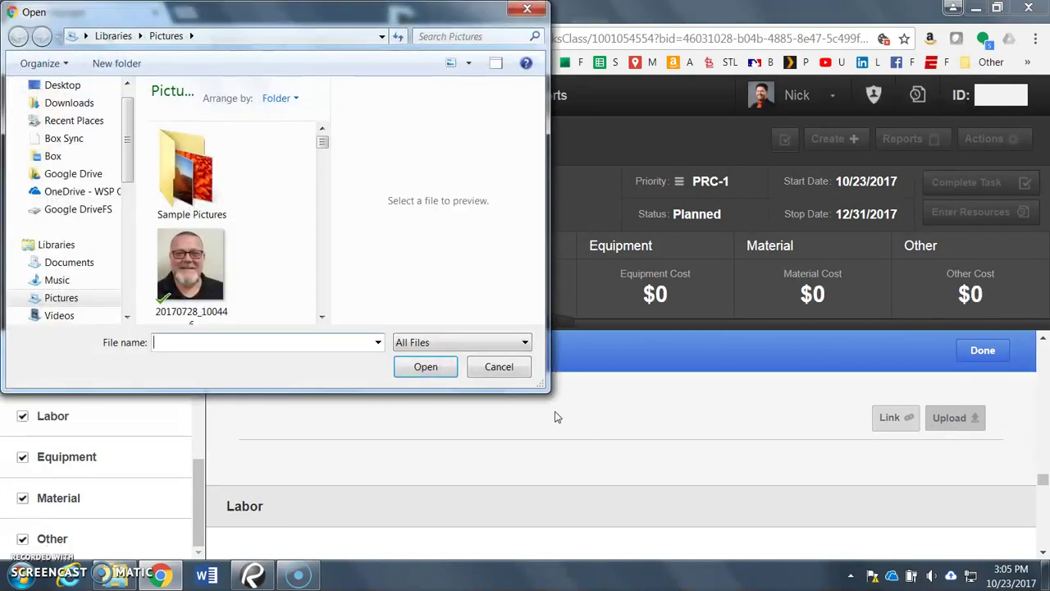
pyautogui.click(498, 366)
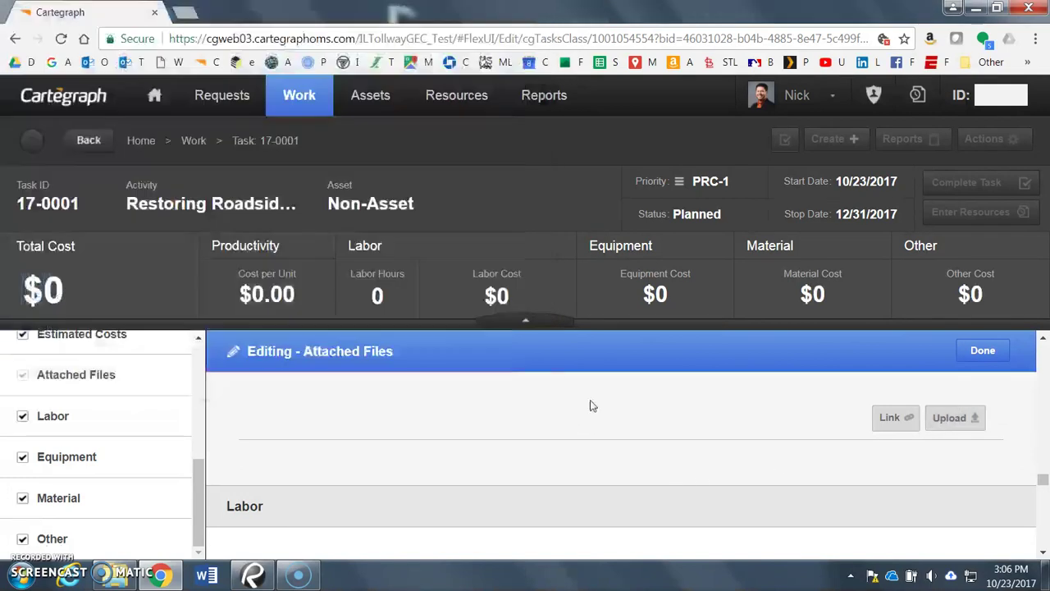
pyautogui.click(975, 356)
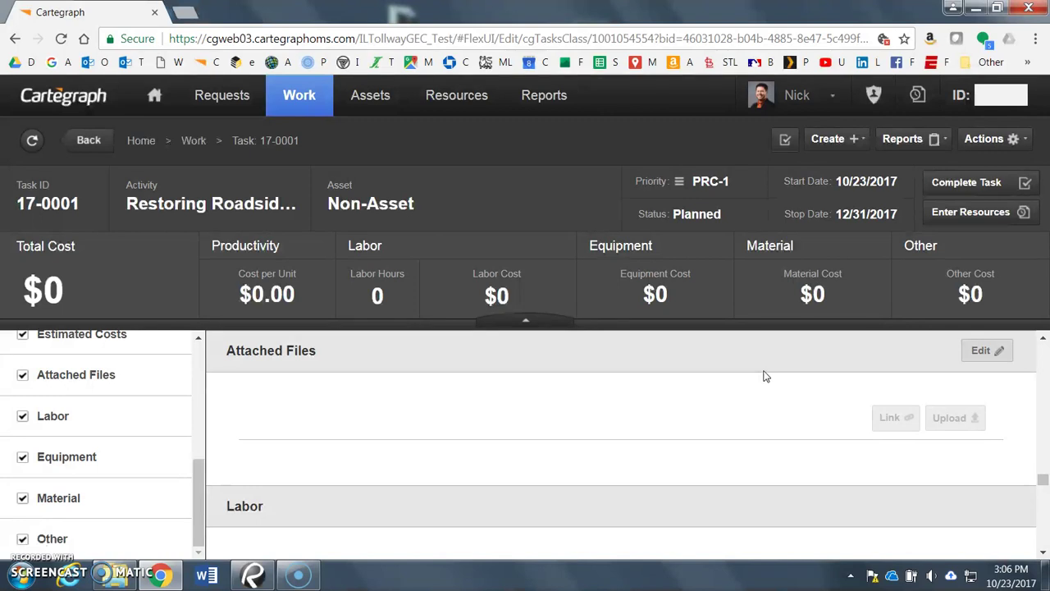
# Go to the assets and add the Guardrail asset type to the map
pyautogui.click(376, 97)
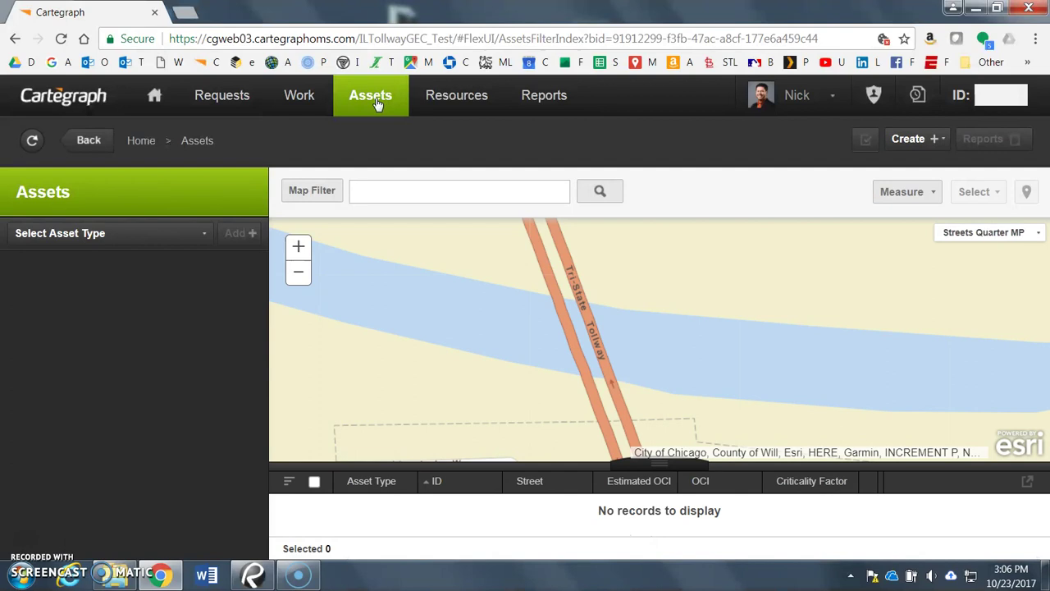
pyautogui.click(181, 240)
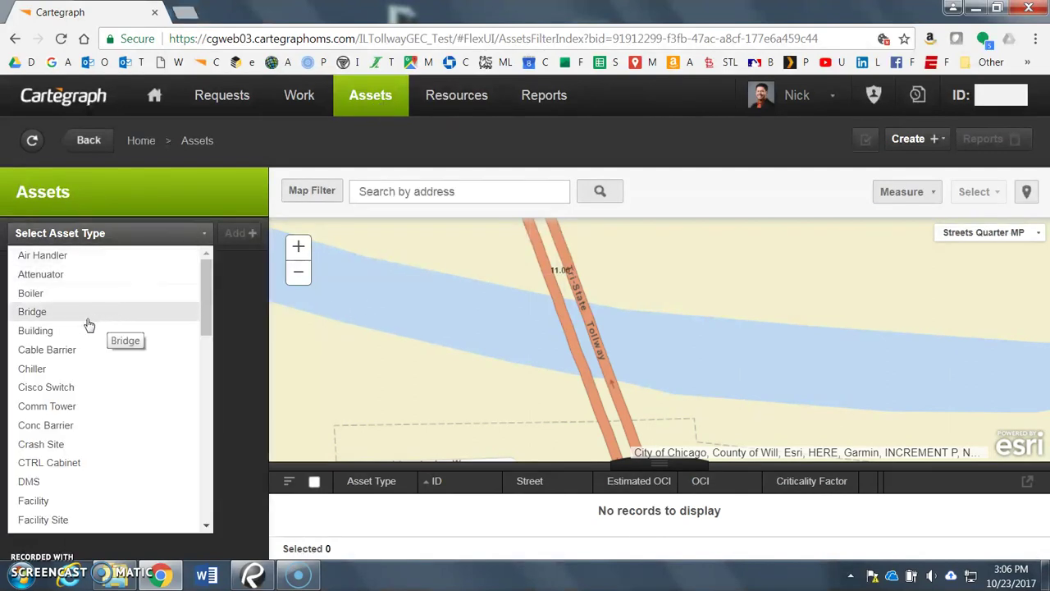
pyautogui.scroll(-3, 87, 335)
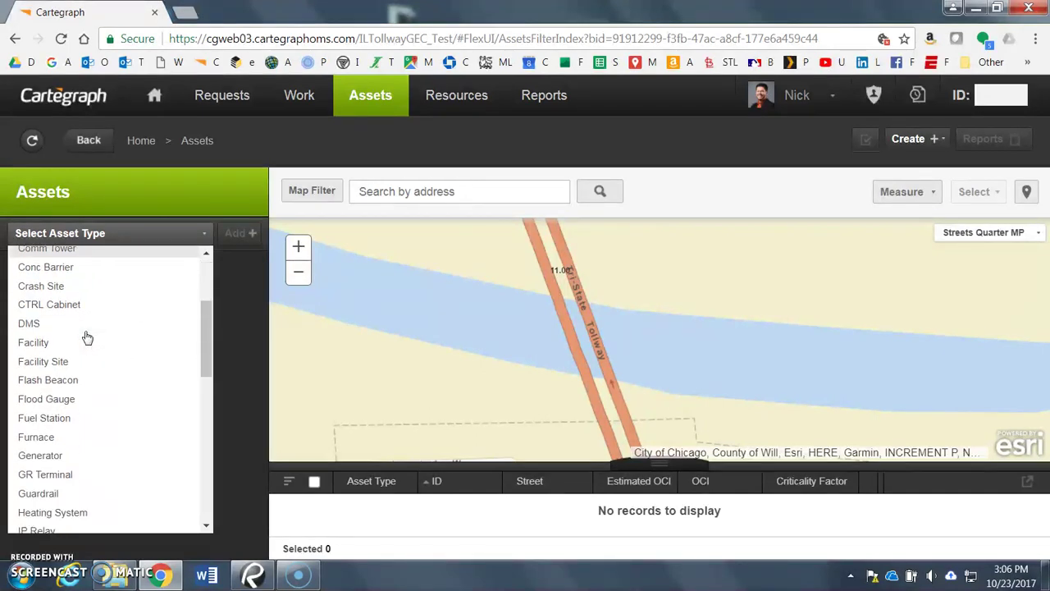
pyautogui.scroll(-2, 86, 337)
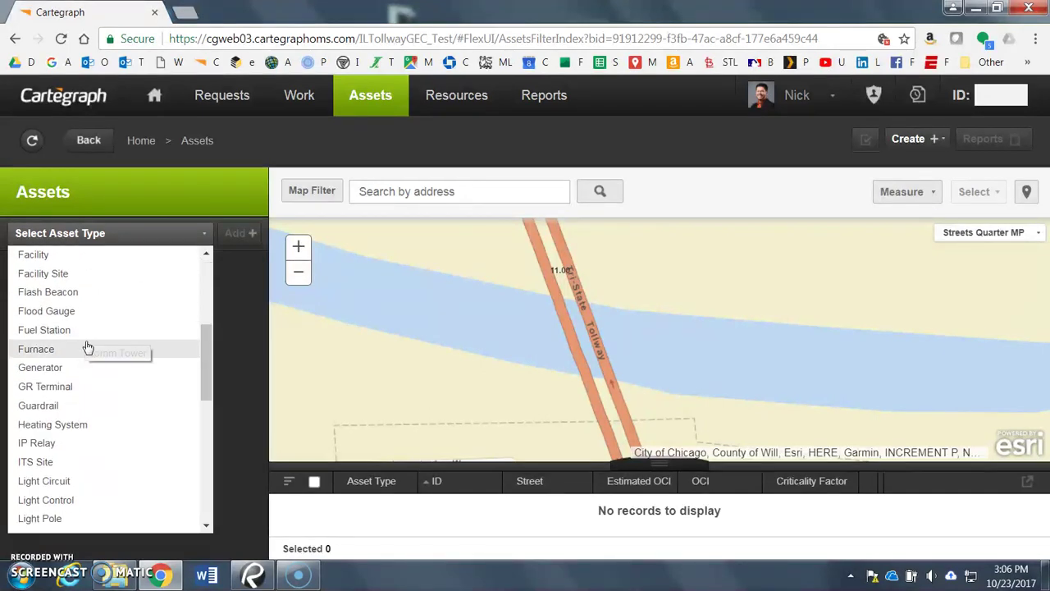
pyautogui.click(46, 405)
pyautogui.click(239, 234)
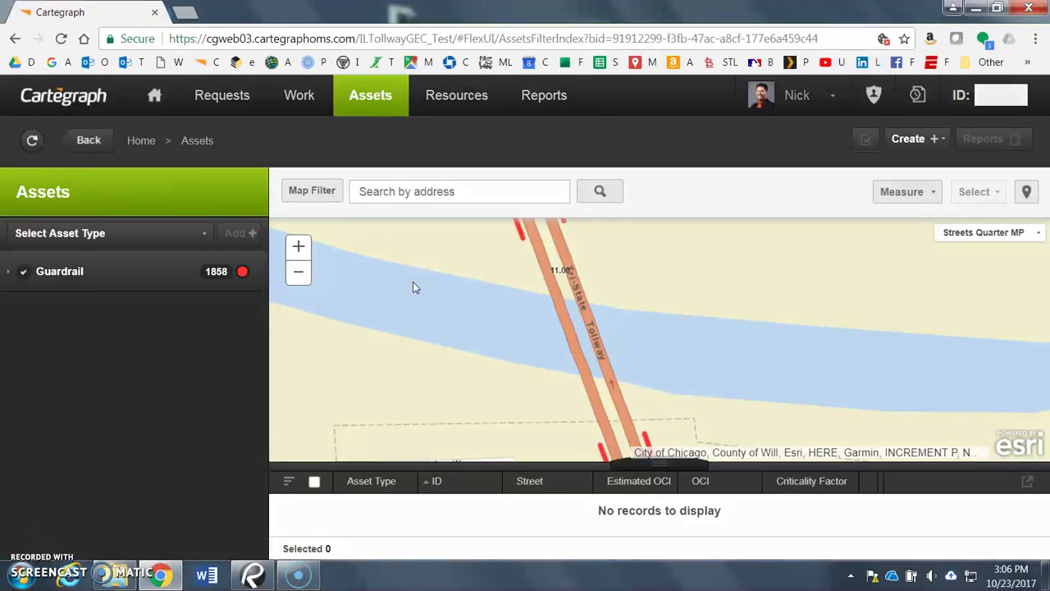
# Open the record of guardrail GR01167, west of I-294 just north of the river
pyautogui.moveTo(527, 288); pyautogui.dragTo(553, 412)
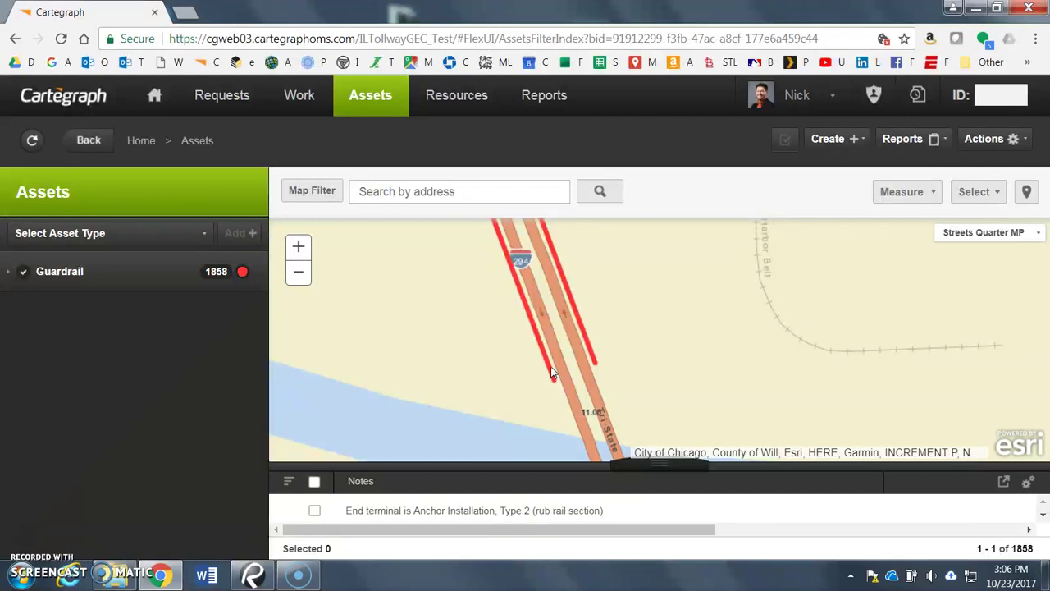
pyautogui.click(547, 367)
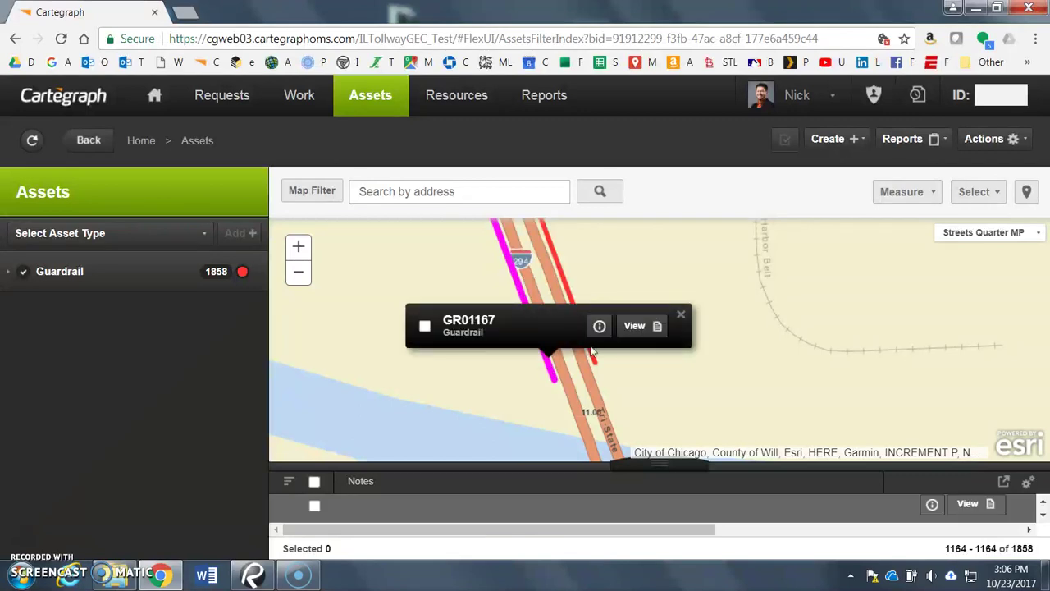
pyautogui.click(635, 327)
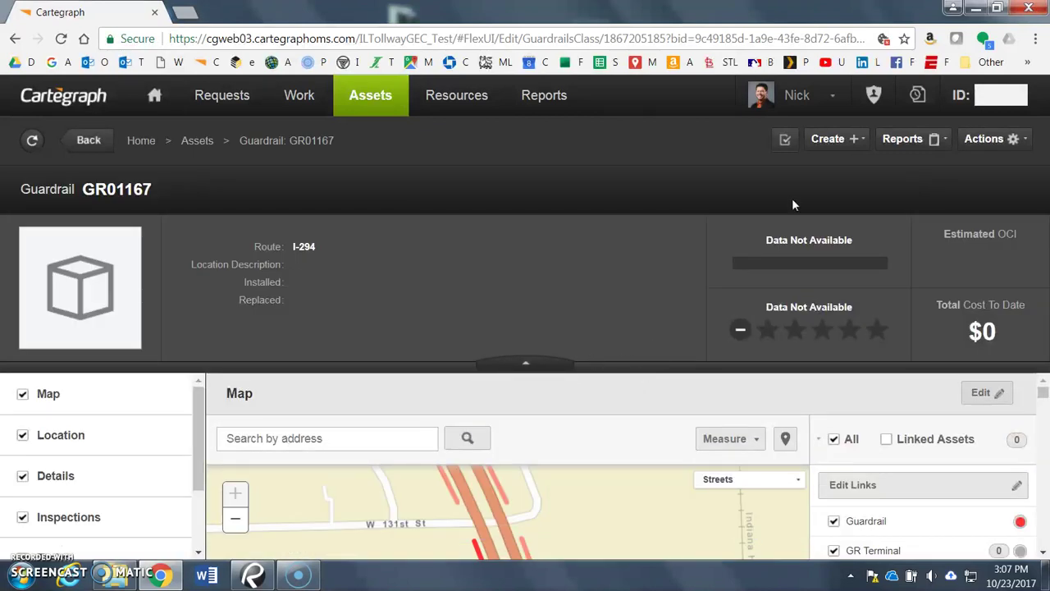
pyautogui.scroll(-3, 533, 398)
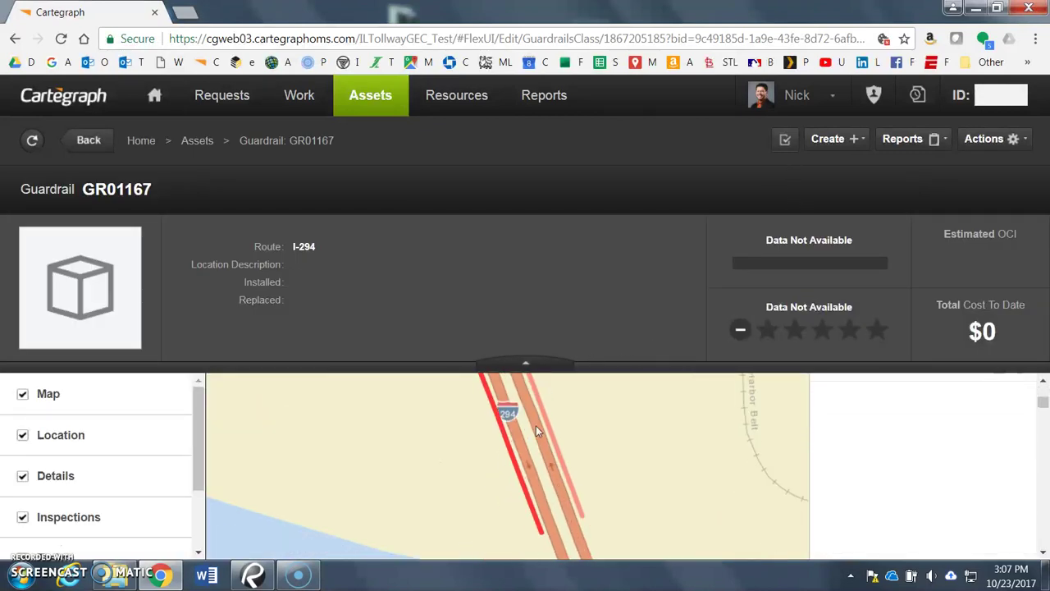
# Start a new task for this guardrail with the activity Guardrail Repair Or Replacment (ID 460)
pyautogui.click(786, 141)
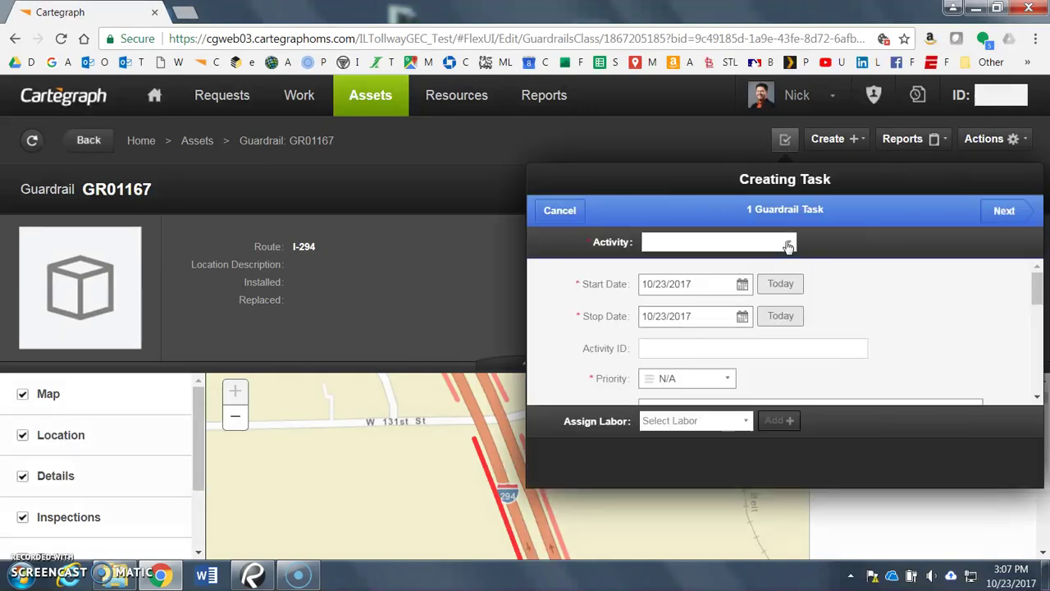
pyautogui.click(789, 241)
pyautogui.moveTo(793, 312)
pyautogui.mouseDown()
pyautogui.moveTo(791, 371)
pyautogui.moveTo(788, 300)
pyautogui.mouseUp()
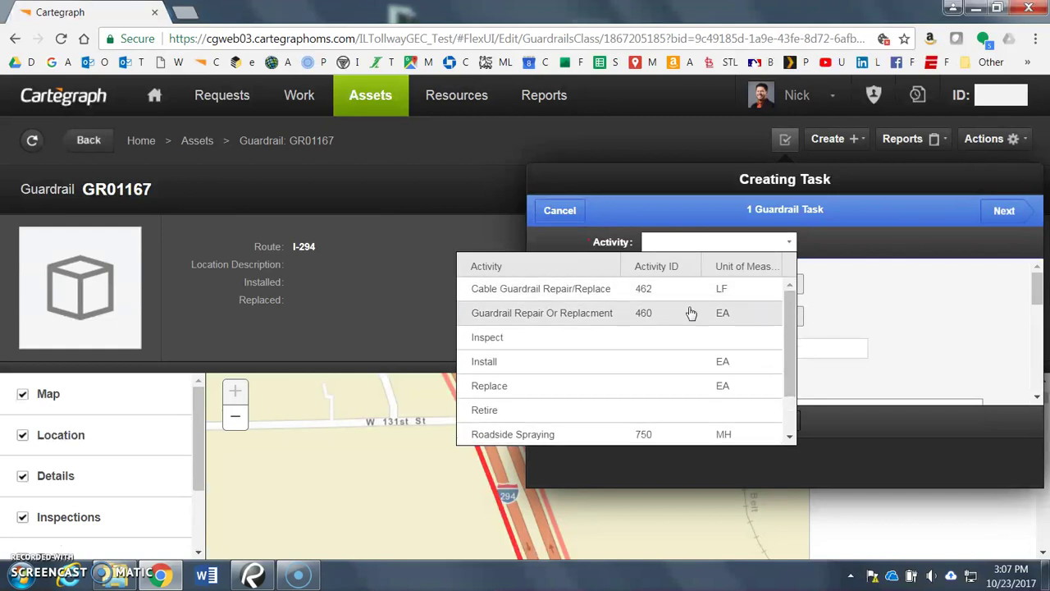
pyautogui.click(566, 316)
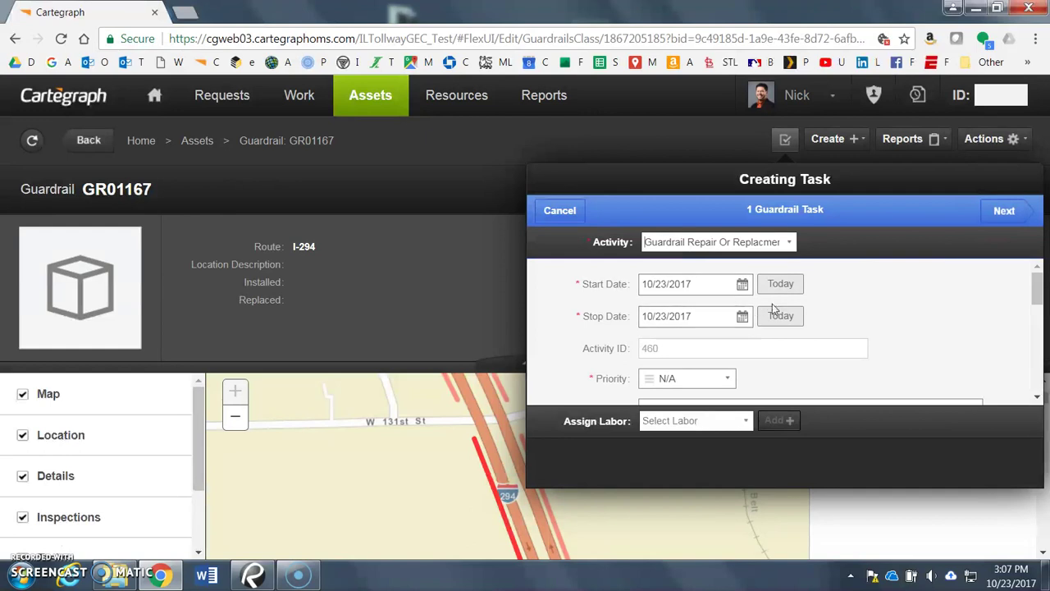
# Set the guardrail task's stop date to 10/27/2017 and its priority to PRC-1
pyautogui.click(742, 317)
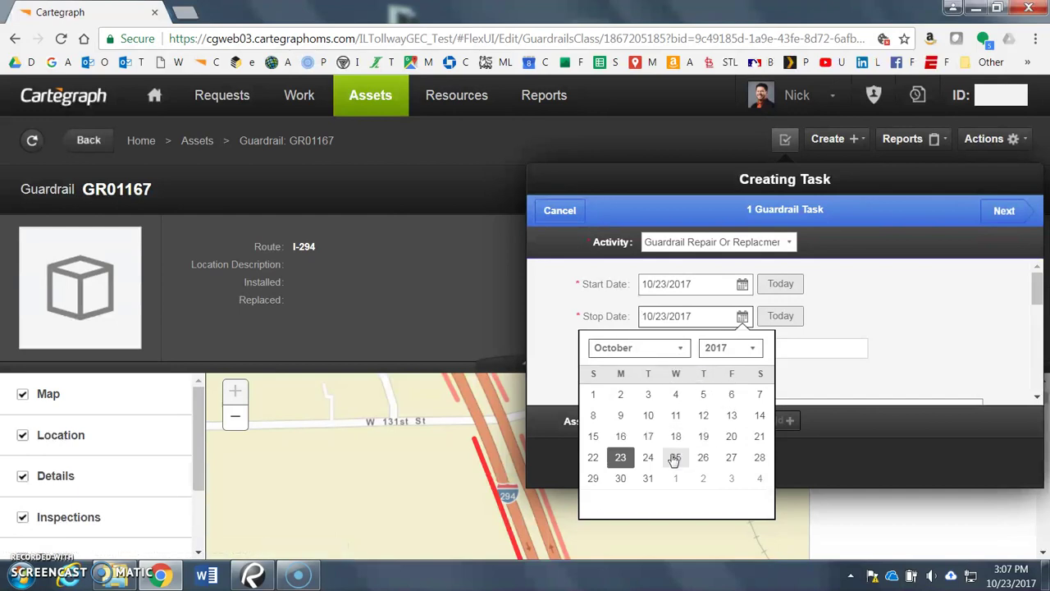
pyautogui.click(731, 461)
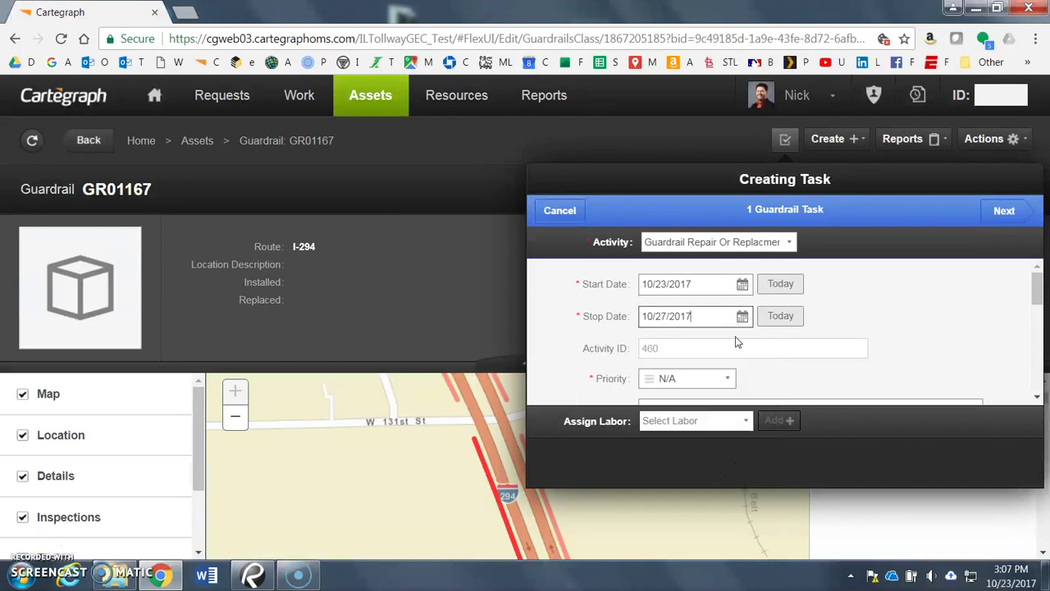
pyautogui.click(726, 382)
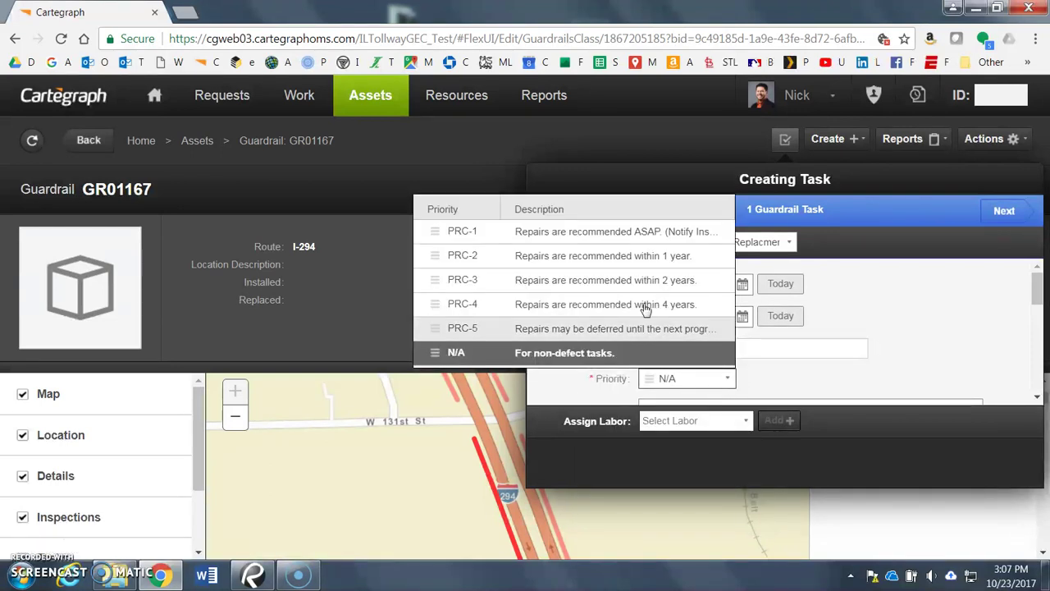
pyautogui.click(604, 233)
# Enter "Guardrail hit by vehicle." as the task details and "Repair guardrail" as the recommendation
pyautogui.scroll(-1, 865, 358)
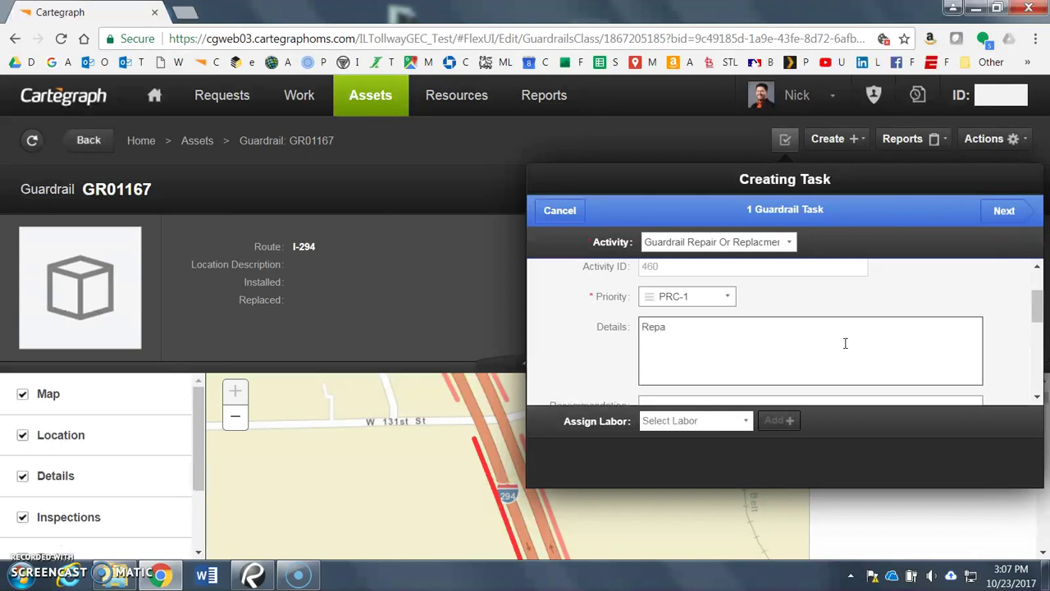
pyautogui.press('BackSpace')
pyautogui.press('BackSpace')
pyautogui.press('BackSpace')
pyautogui.write('Guardrail hit by vehicle.')
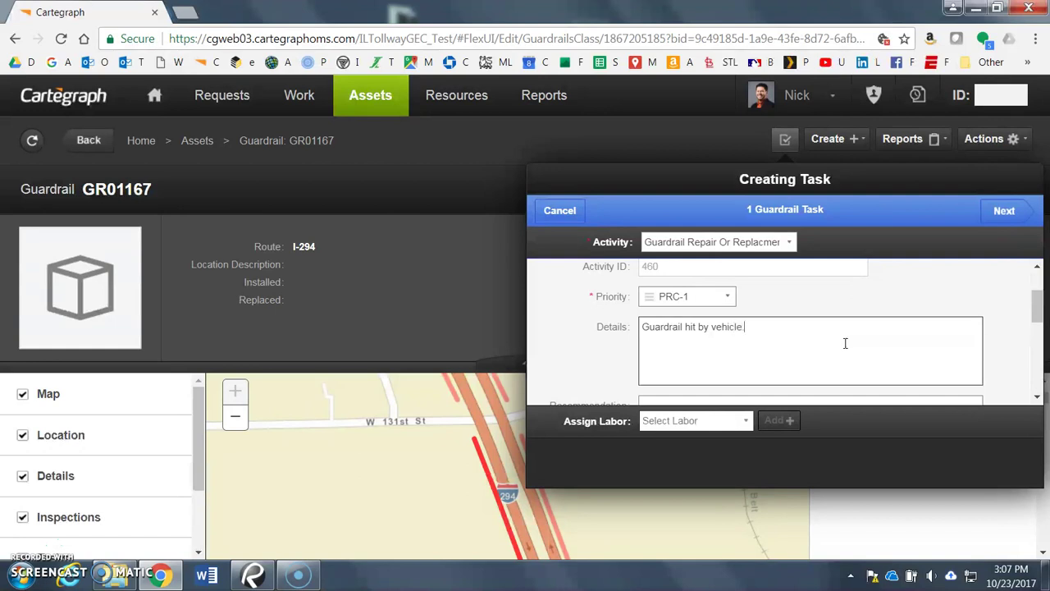
pyautogui.scroll(-1, 820, 345)
pyautogui.click(781, 358)
pyautogui.write('Repair guardrail')
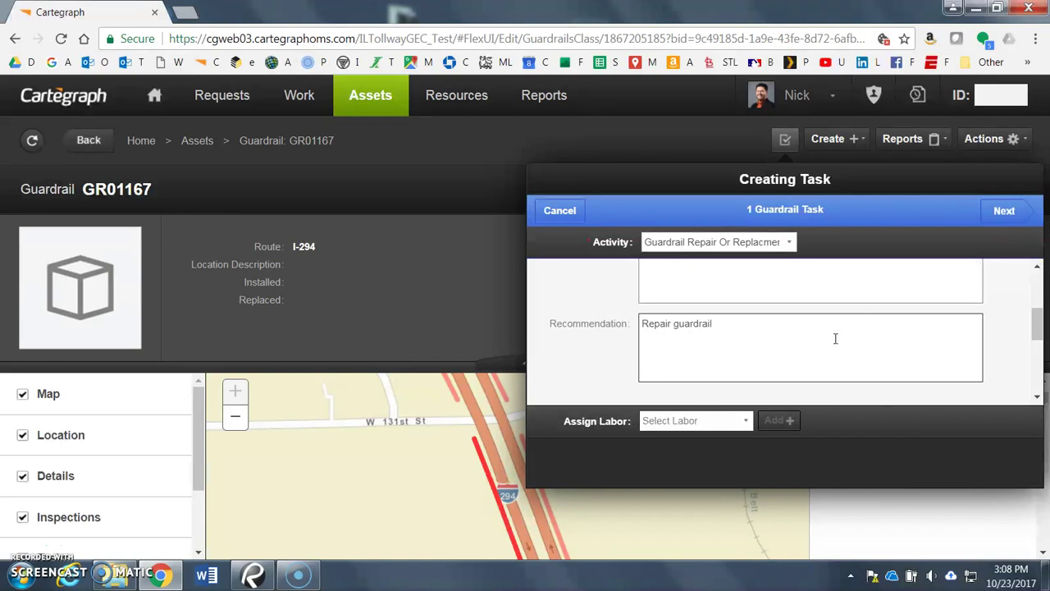
# Set the guardrail task's quantity length to 100 ft, leaving width and depth empty
pyautogui.scroll(-5, 834, 338)
pyautogui.click(677, 338)
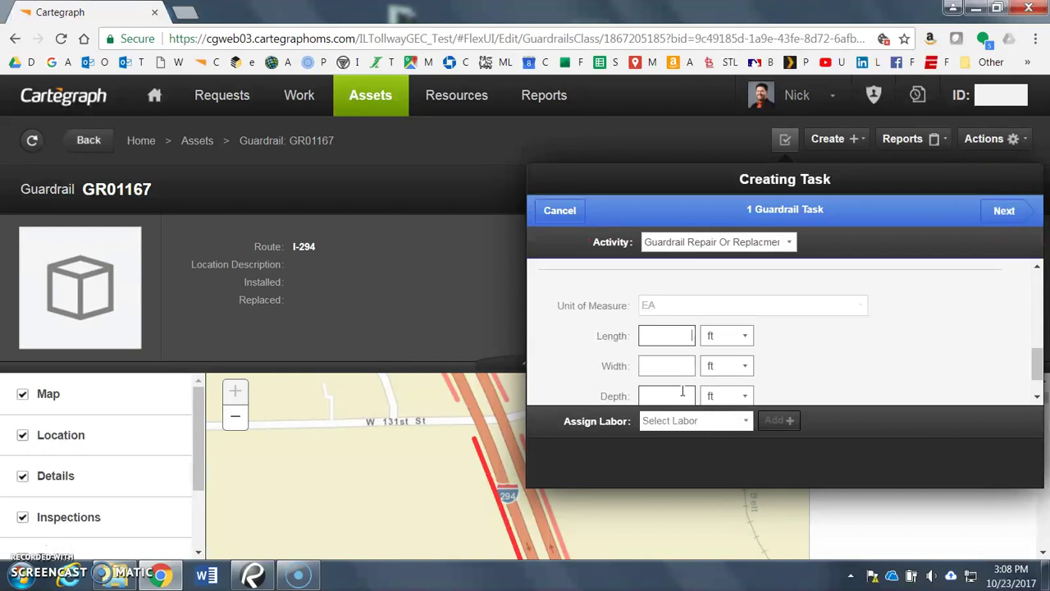
pyautogui.write('100')
pyautogui.click(656, 366)
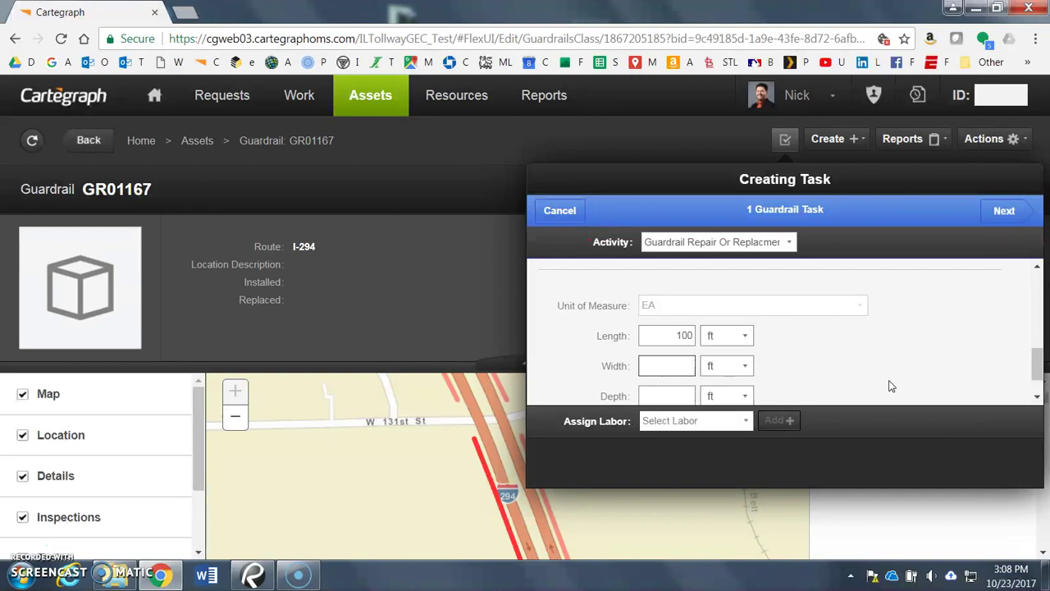
pyautogui.scroll(-1, 876, 364)
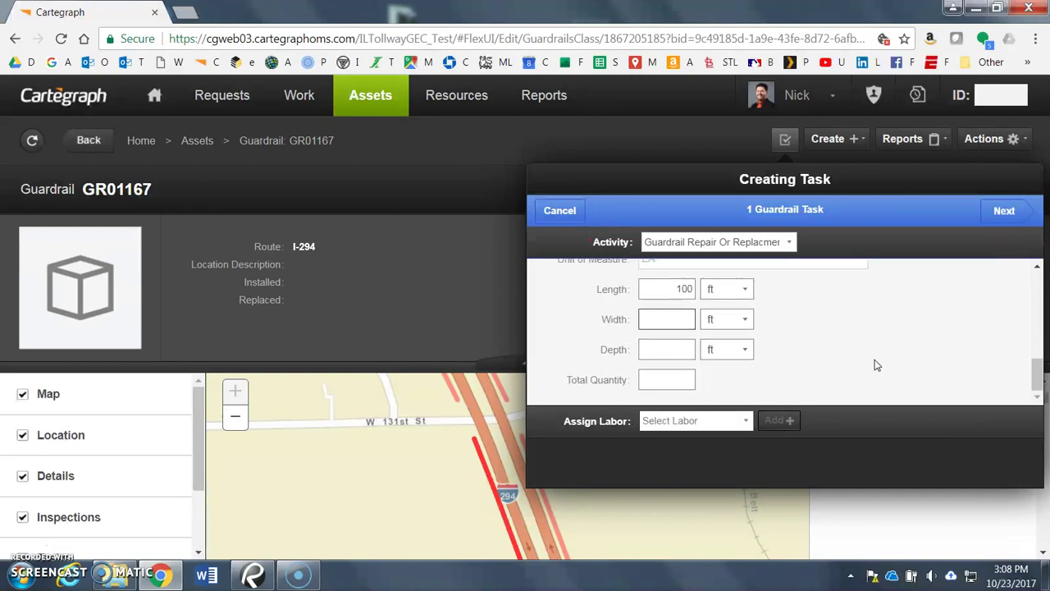
pyautogui.scroll(2, 878, 358)
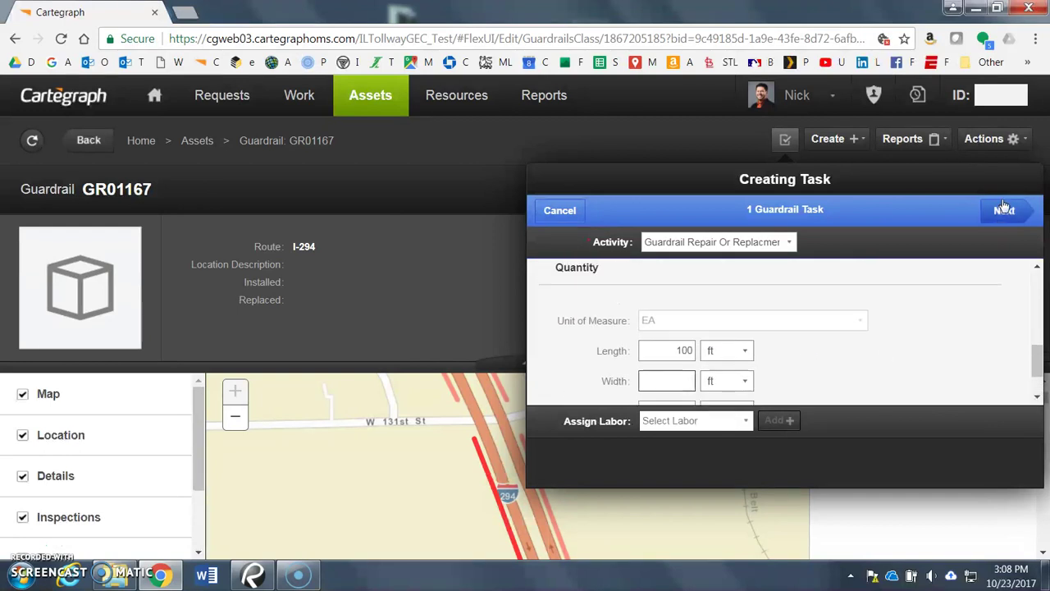
# Add the guardrail task to the existing work order Tollway-M03 and save it
pyautogui.click(1001, 211)
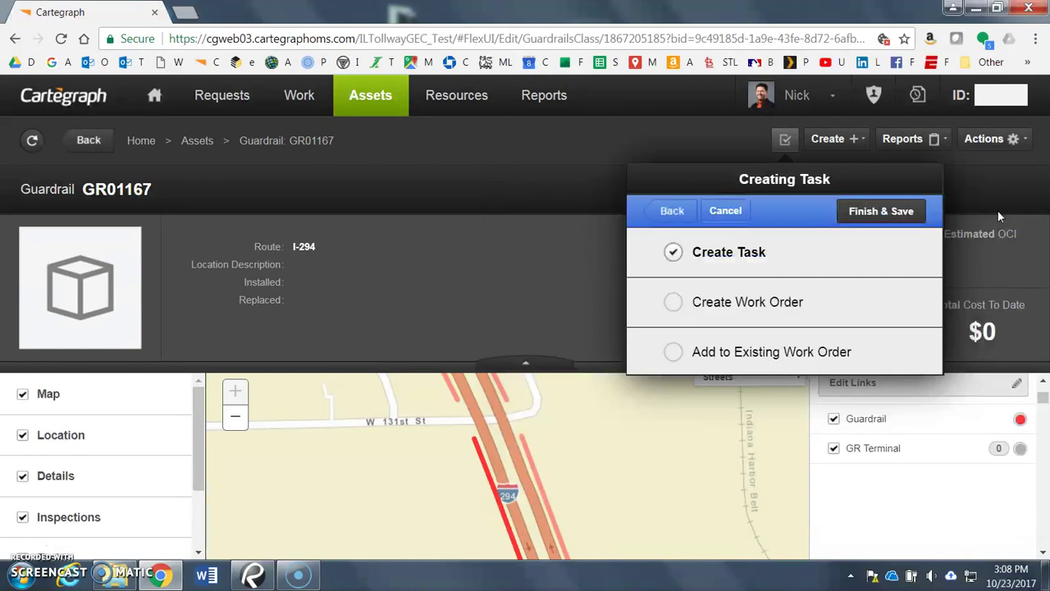
pyautogui.click(673, 354)
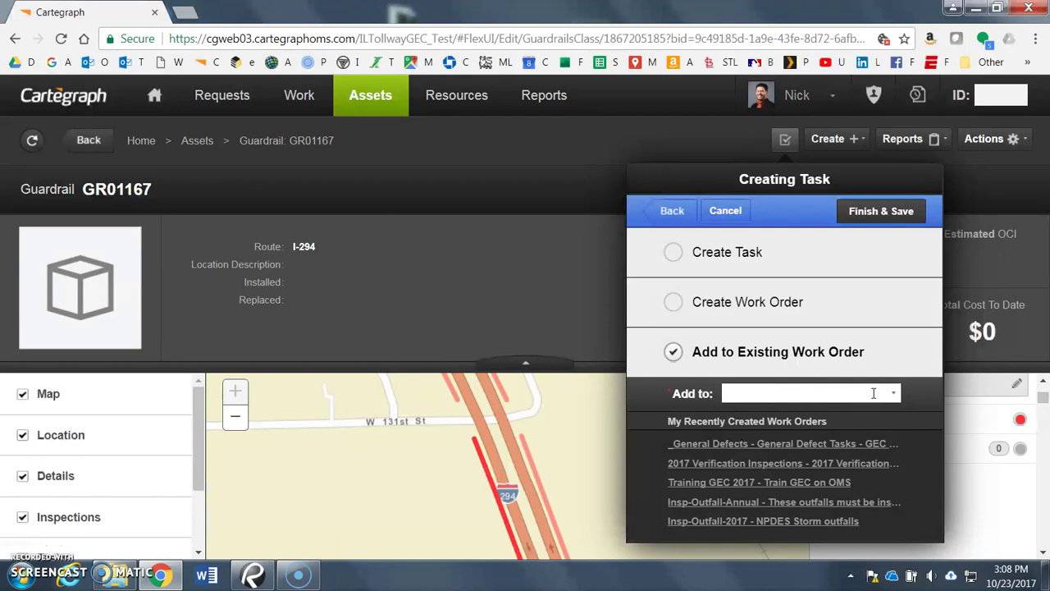
pyautogui.write('-3')
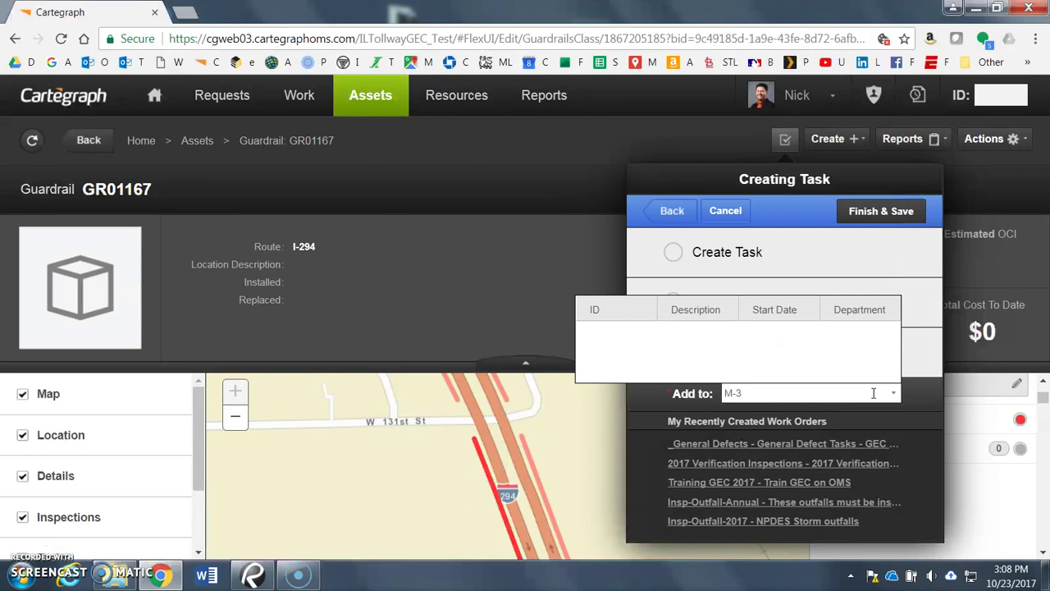
pyautogui.press('BackSpace')
pyautogui.write('3')
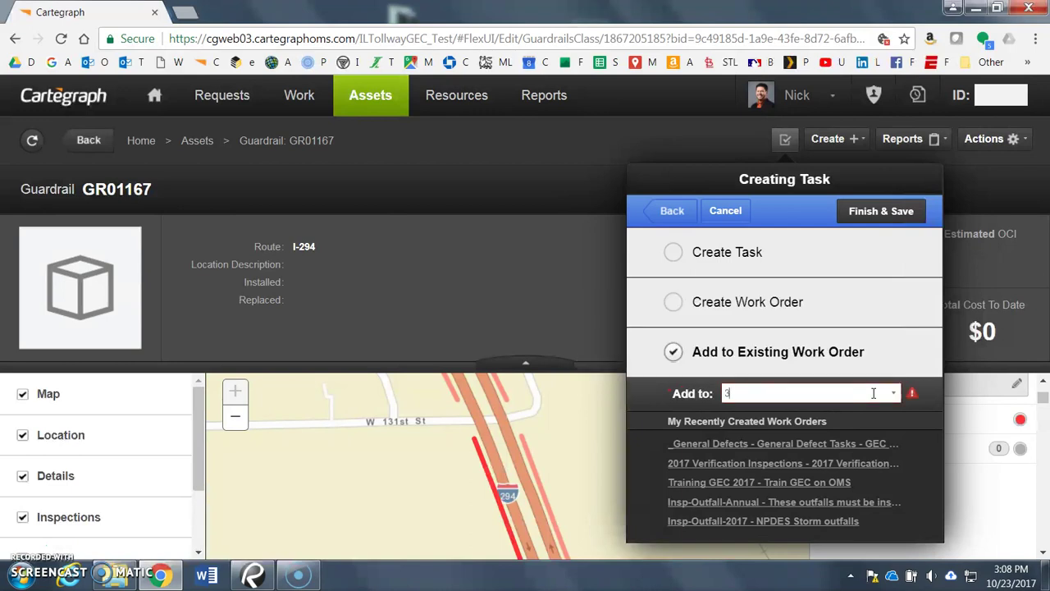
pyautogui.moveTo(893, 246); pyautogui.dragTo(892, 338)
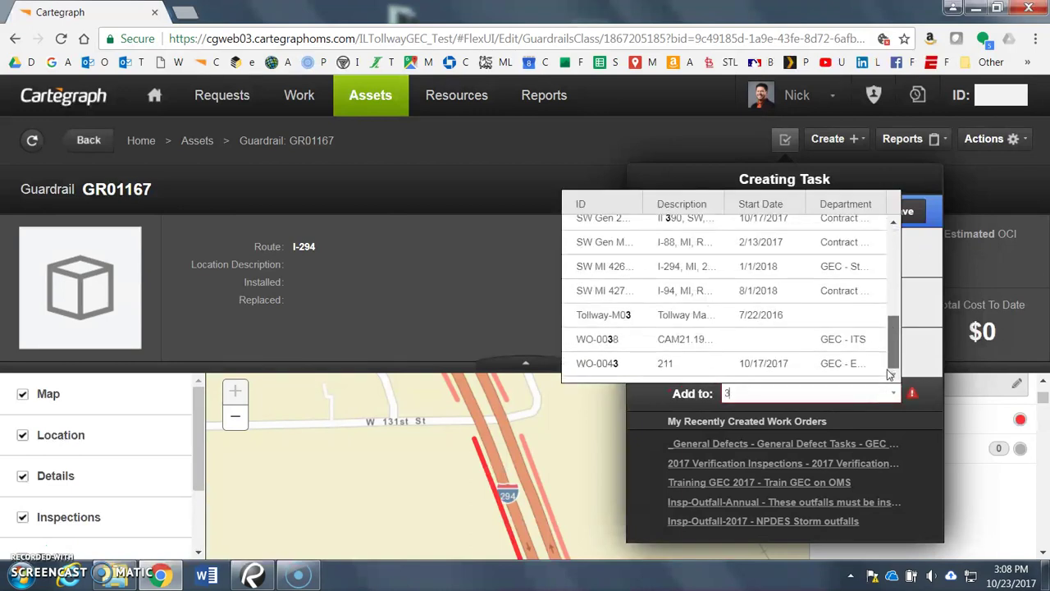
pyautogui.click(627, 317)
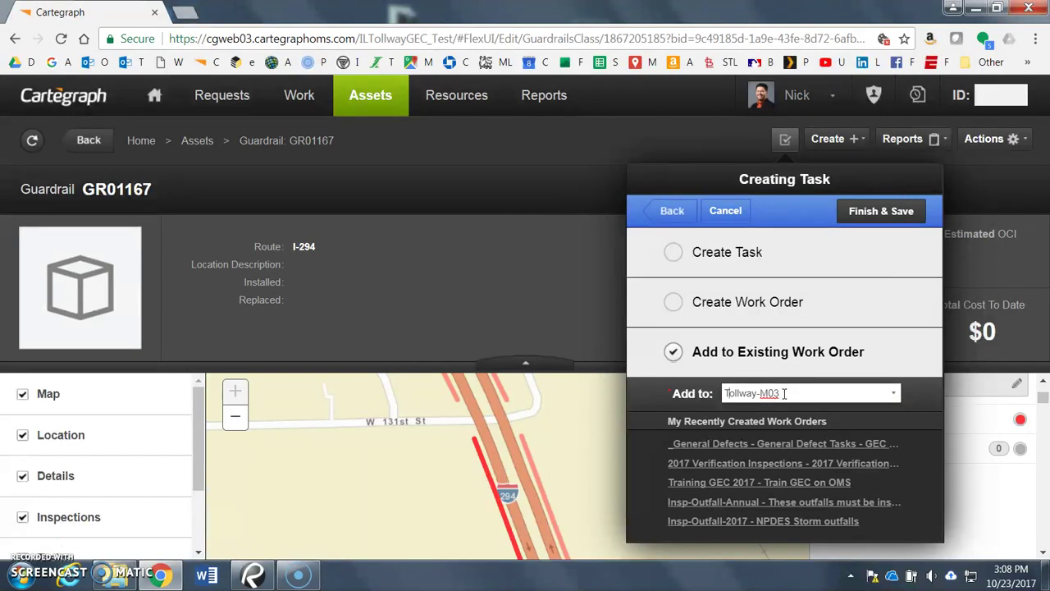
pyautogui.click(878, 211)
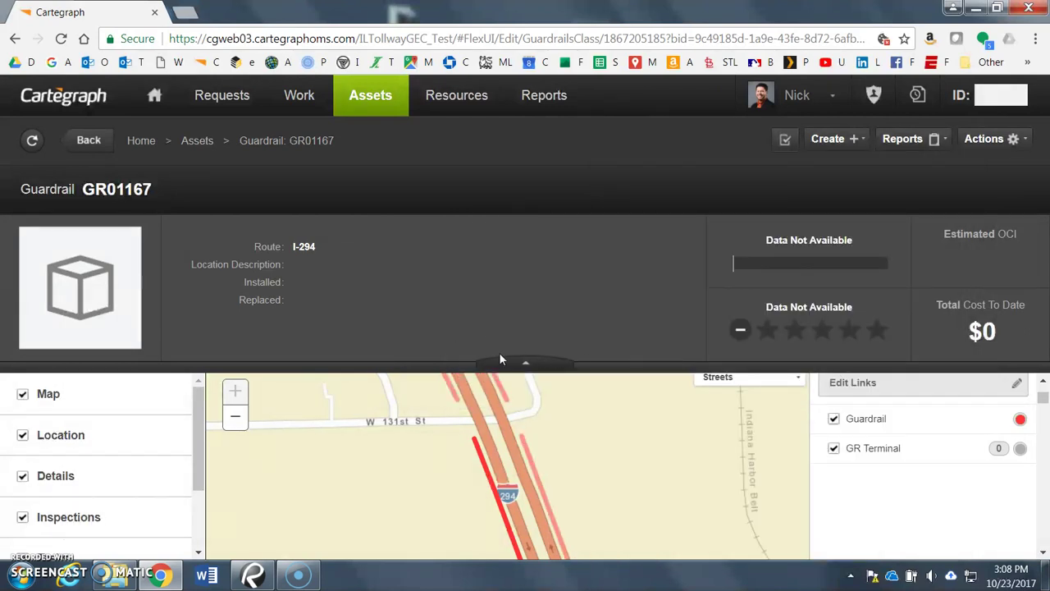
# Open the planned guardrail repair task from the task list of guardrail GR01167
pyautogui.click(512, 366)
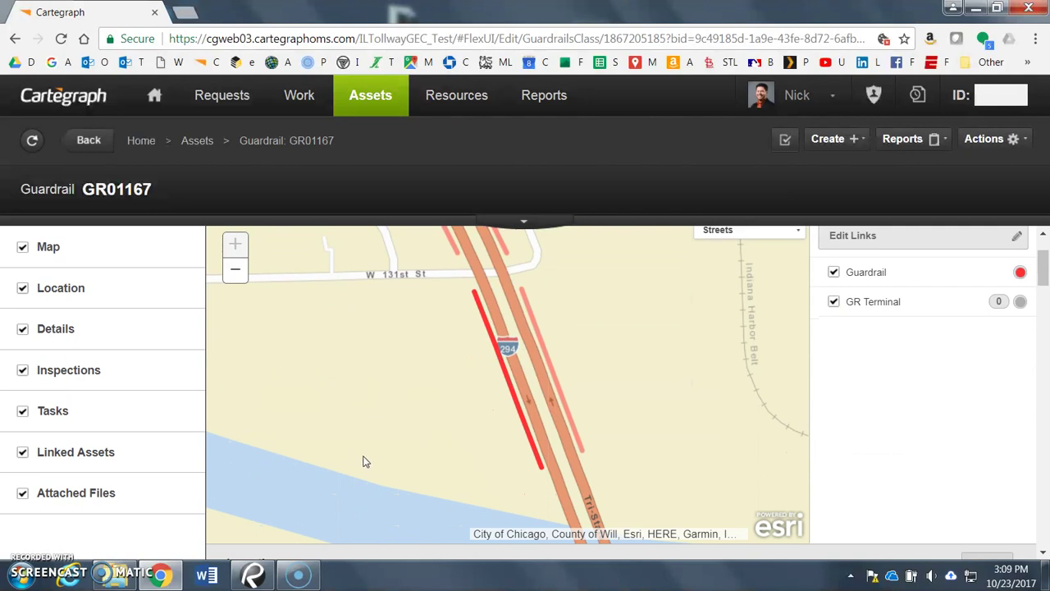
pyautogui.click(168, 414)
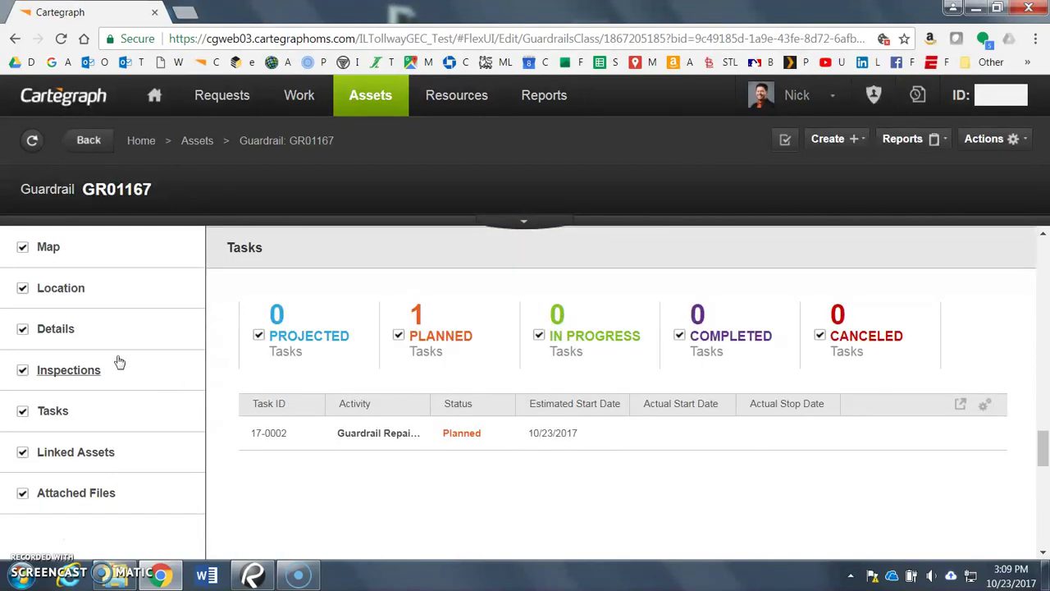
pyautogui.click(261, 441)
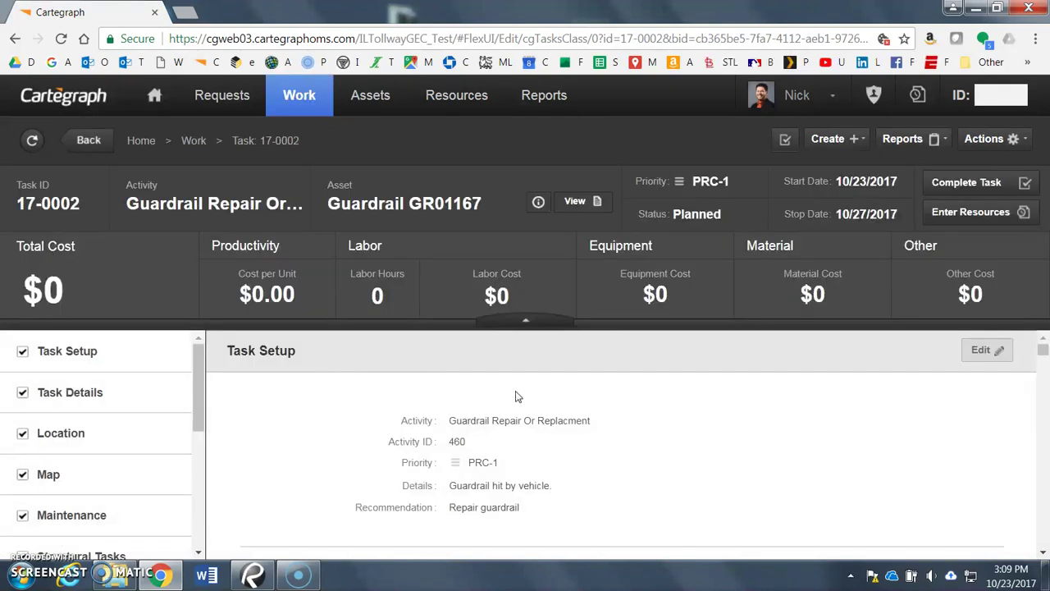
# Upload the picture 20170728_100446.jpg to the guardrail task's attached files and finish editing them
pyautogui.click(529, 324)
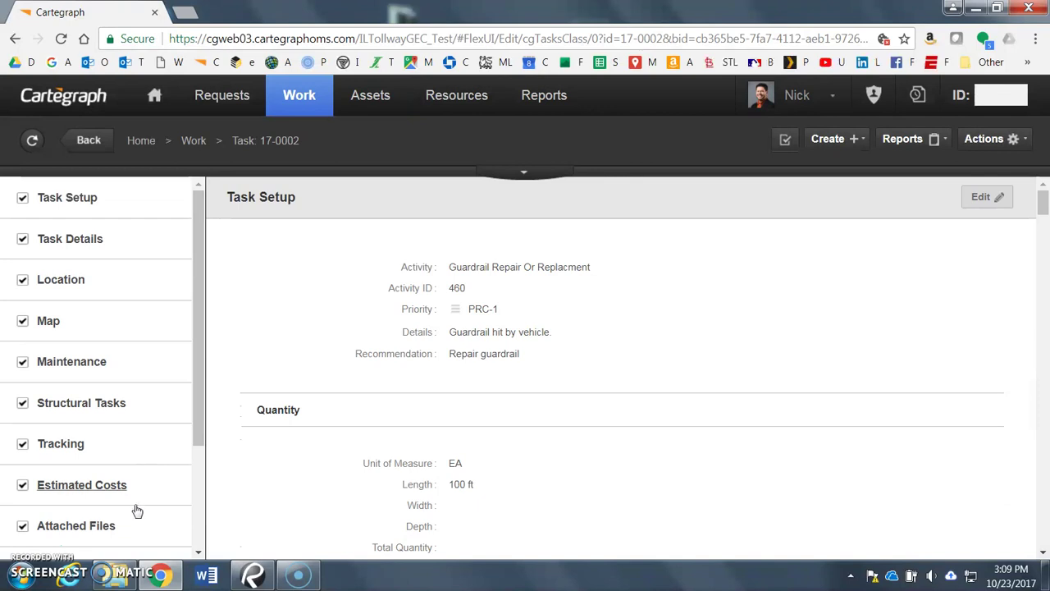
pyautogui.click(138, 527)
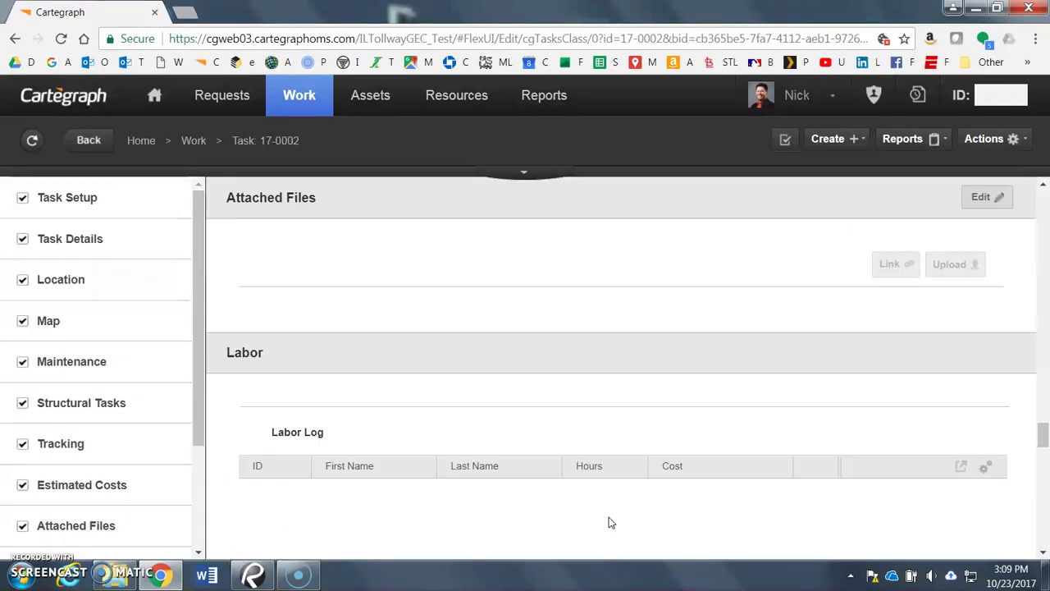
pyautogui.click(982, 197)
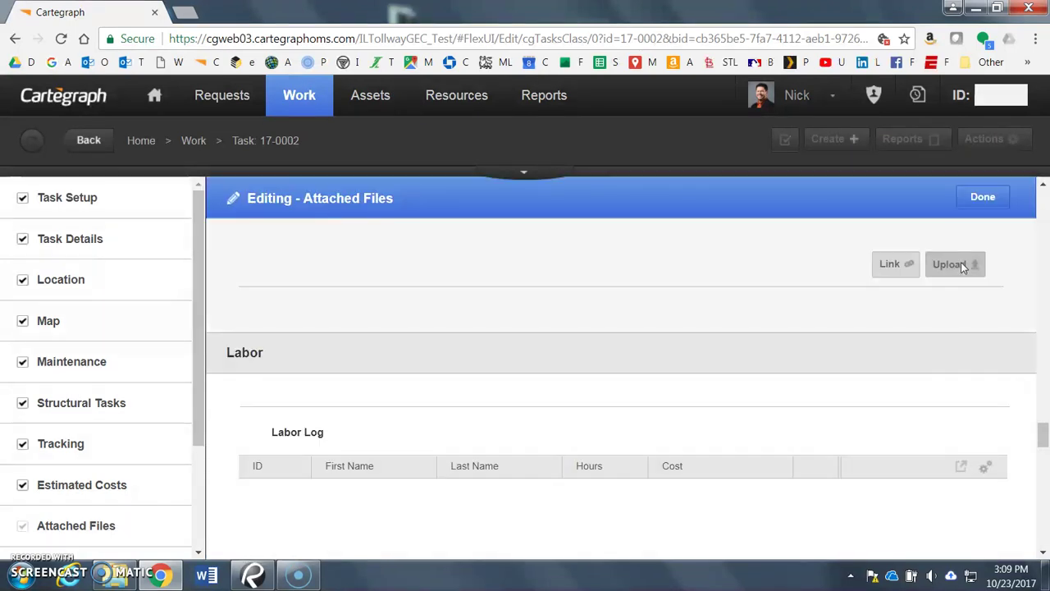
pyautogui.click(959, 263)
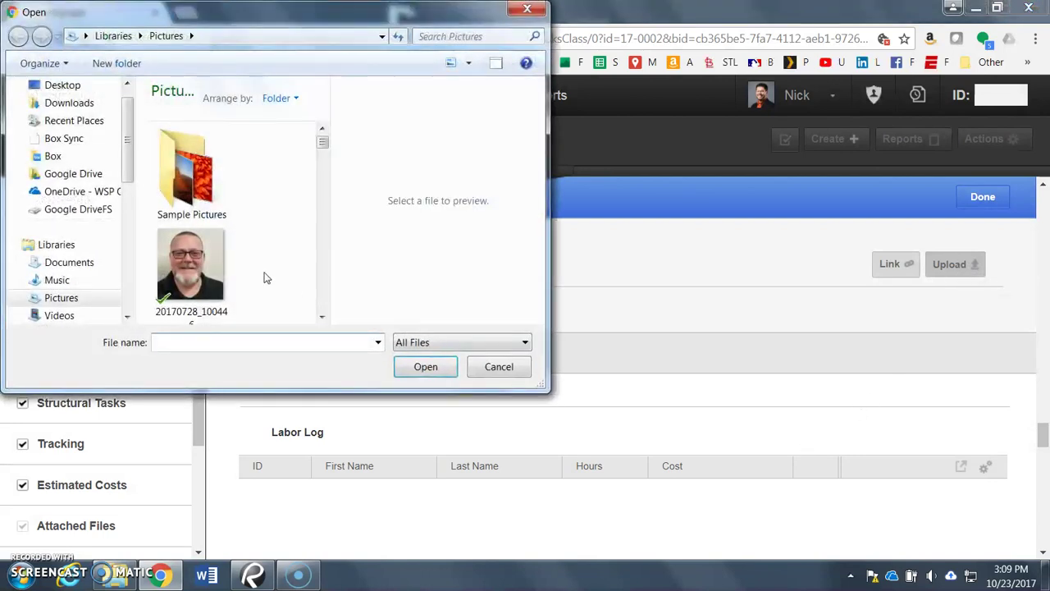
pyautogui.click(192, 255)
pyautogui.click(419, 367)
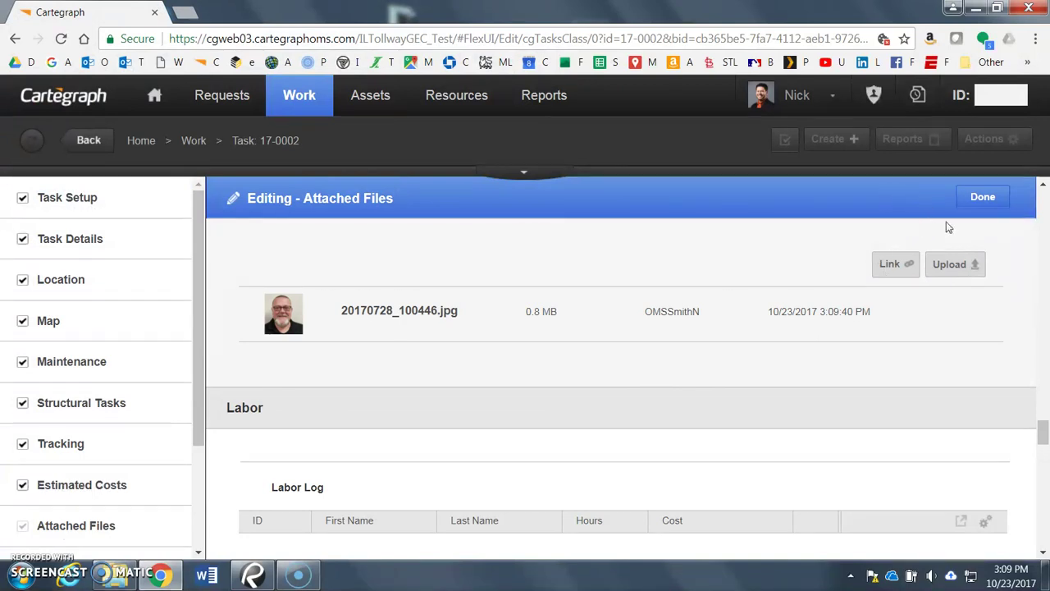
pyautogui.click(967, 198)
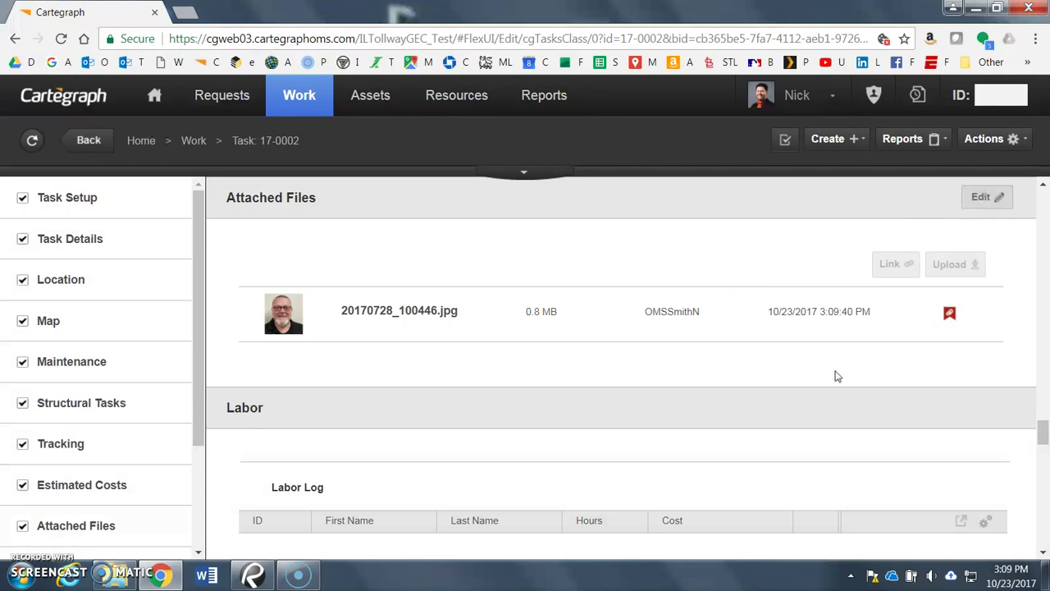
# Review the guardrail task's map, location, setup and task details, including its assigned work order
pyautogui.scroll(1, 835, 377)
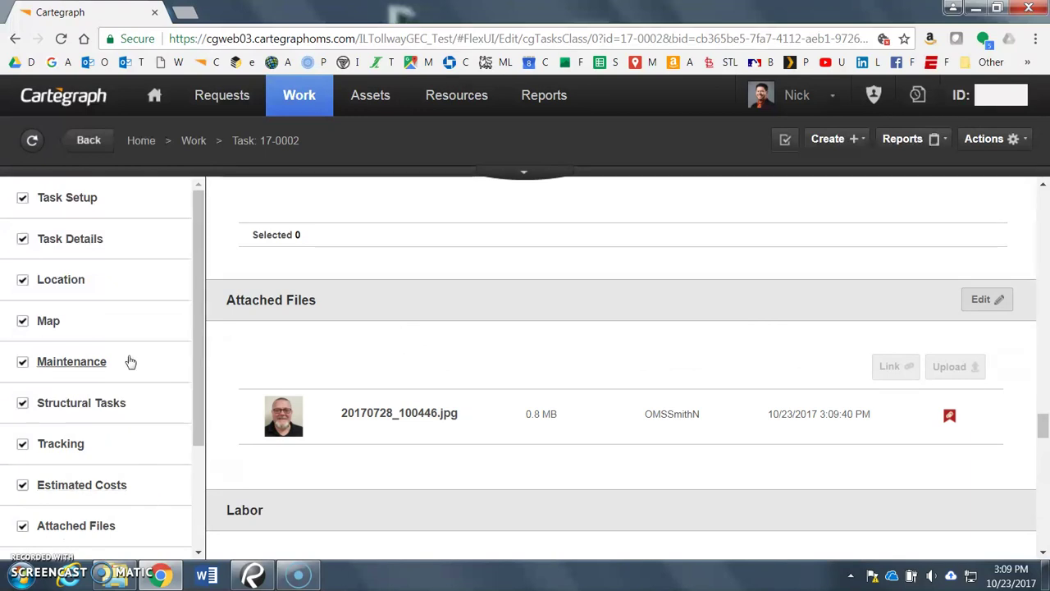
pyautogui.click(130, 320)
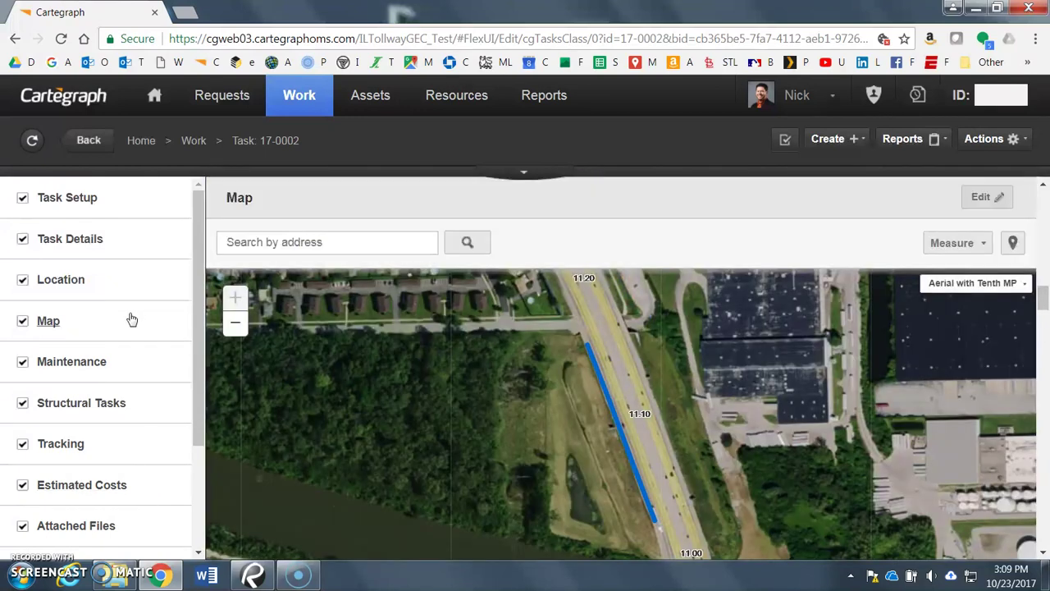
pyautogui.click(129, 282)
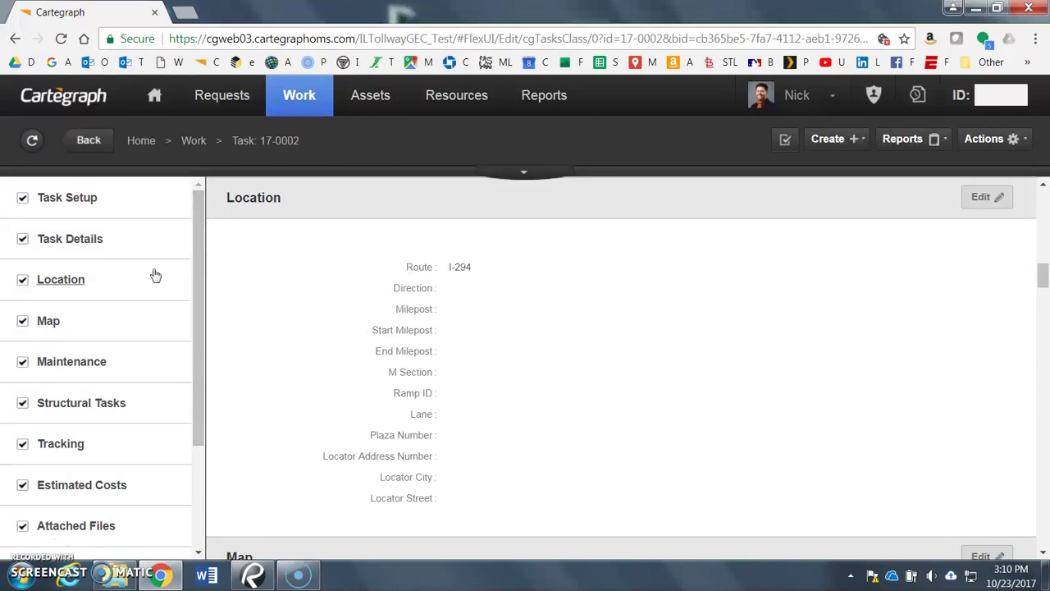
pyautogui.click(127, 200)
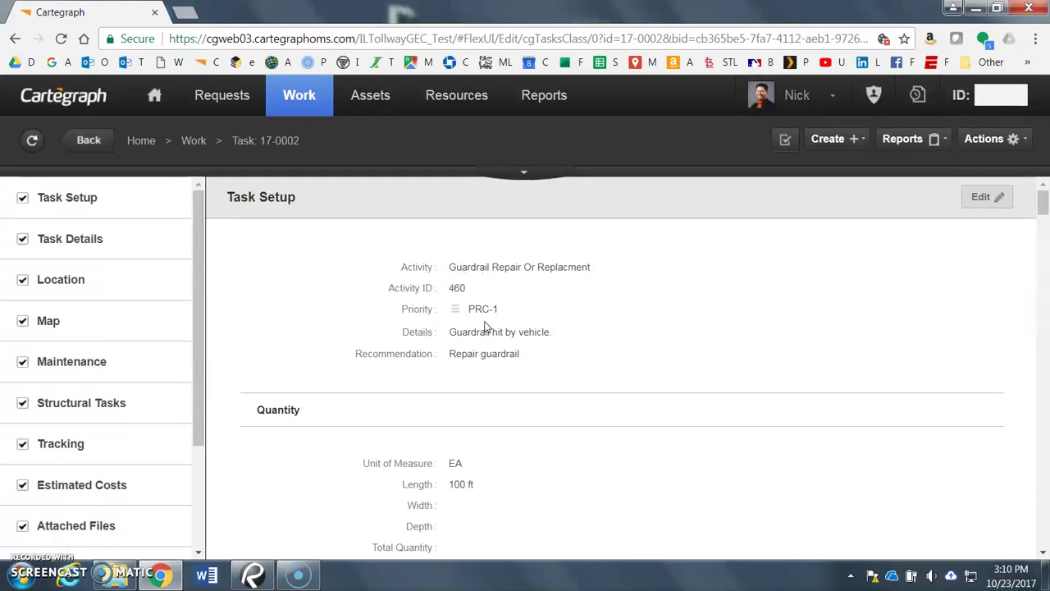
pyautogui.scroll(-3, 486, 327)
pyautogui.scroll(-2, 462, 352)
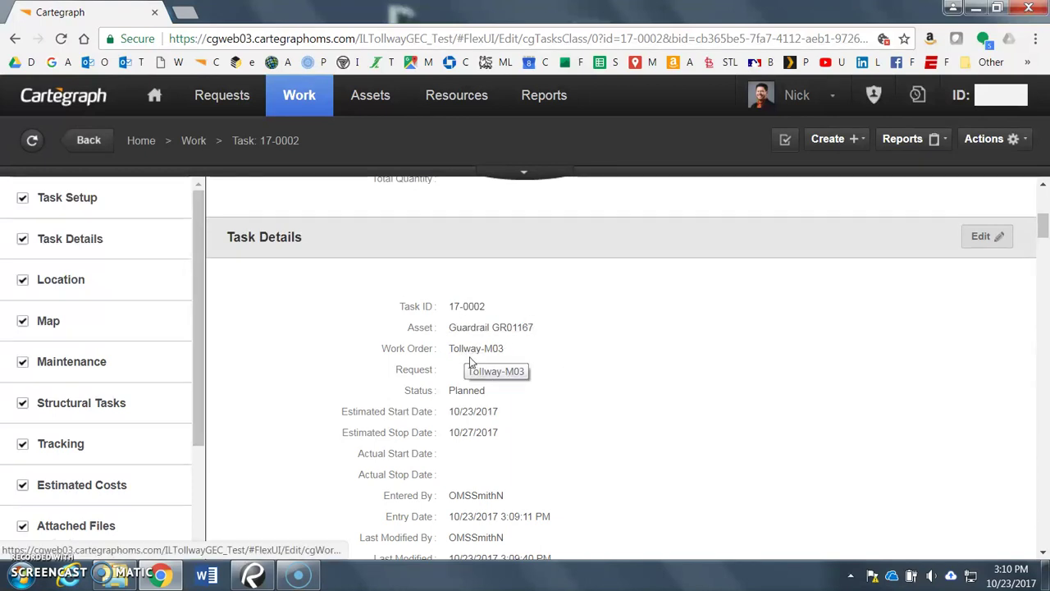
pyautogui.scroll(-1, 474, 363)
pyautogui.scroll(1, 500, 293)
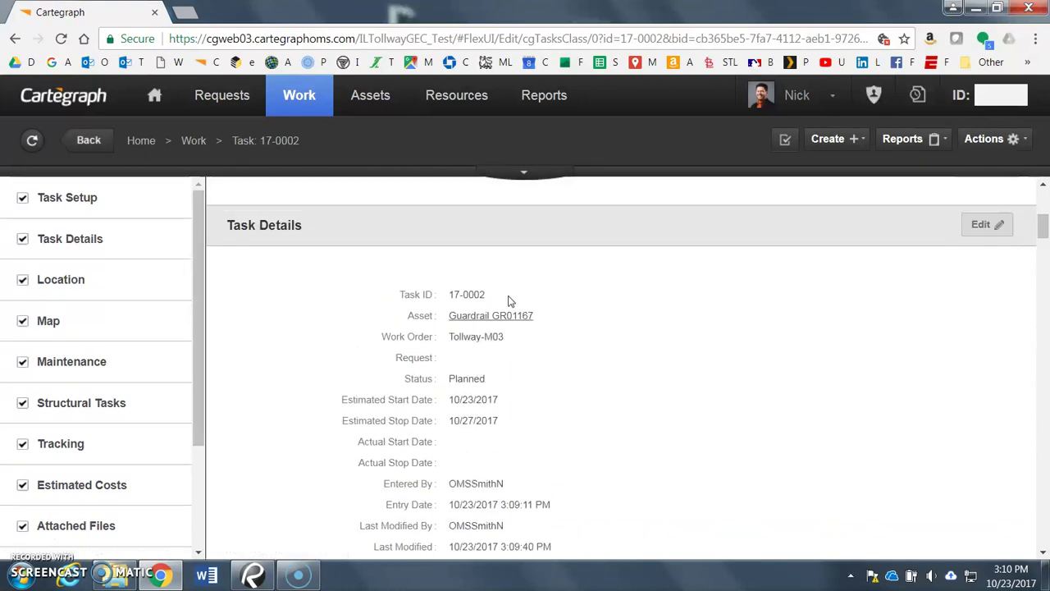
# Change the work order in the guardrail task's details to Tollway-M02 and save
pyautogui.scroll(1, 509, 301)
pyautogui.click(994, 255)
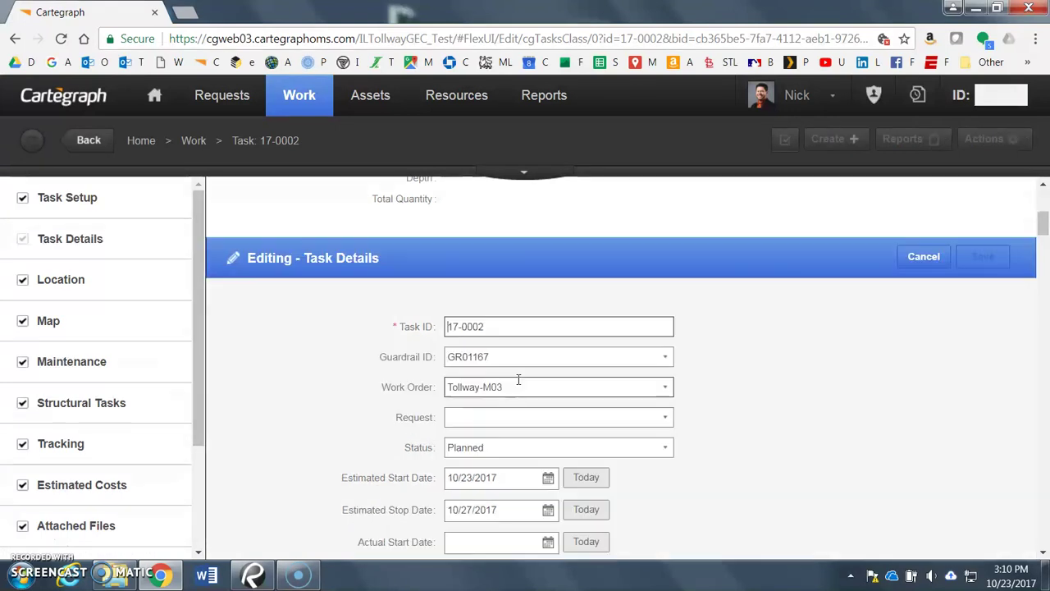
pyautogui.click(648, 389)
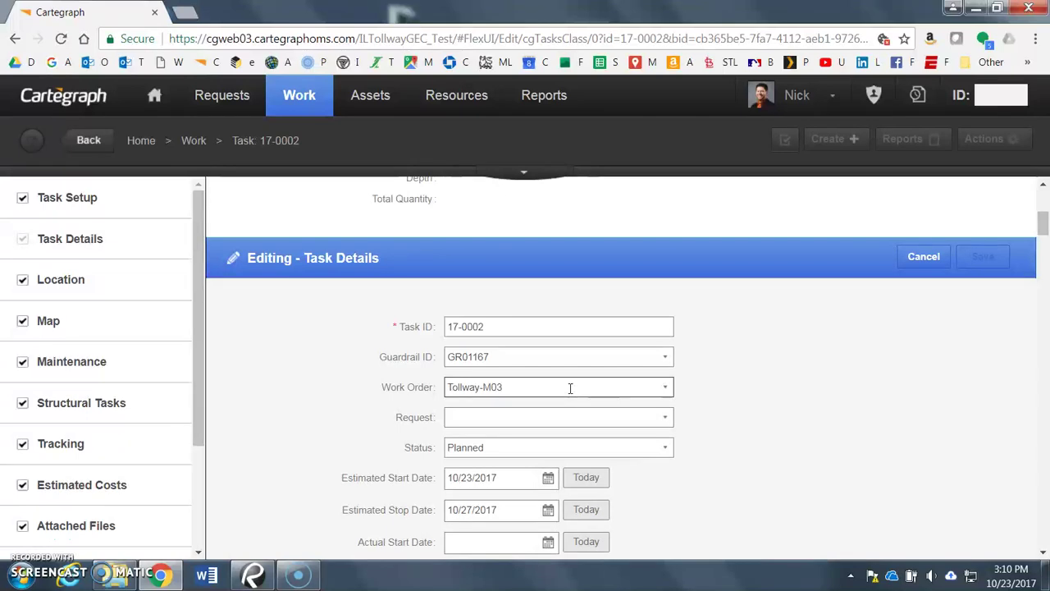
pyautogui.press('BackSpace')
pyautogui.write('2')
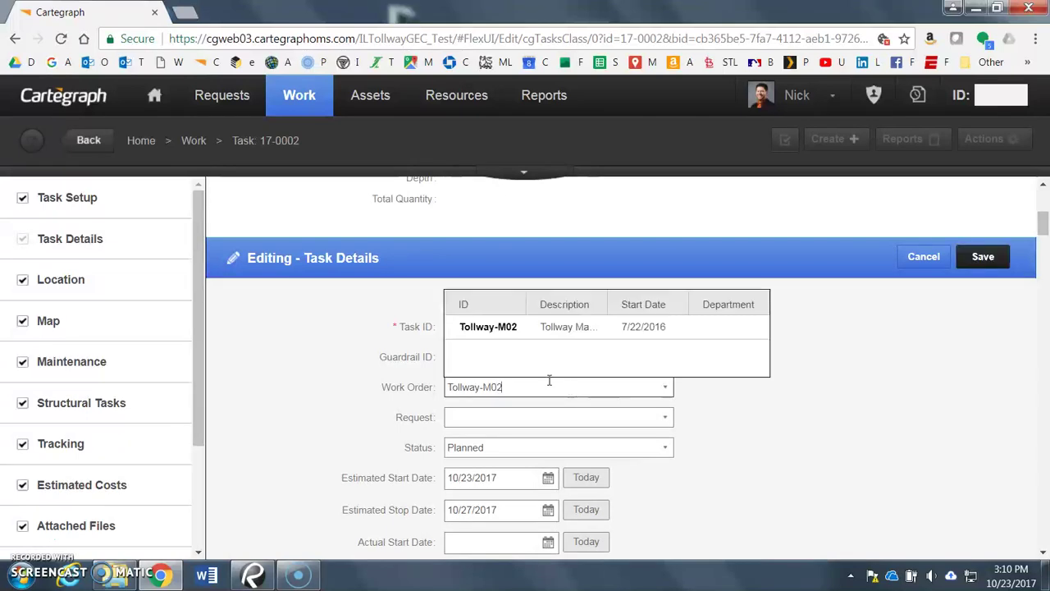
pyautogui.click(511, 329)
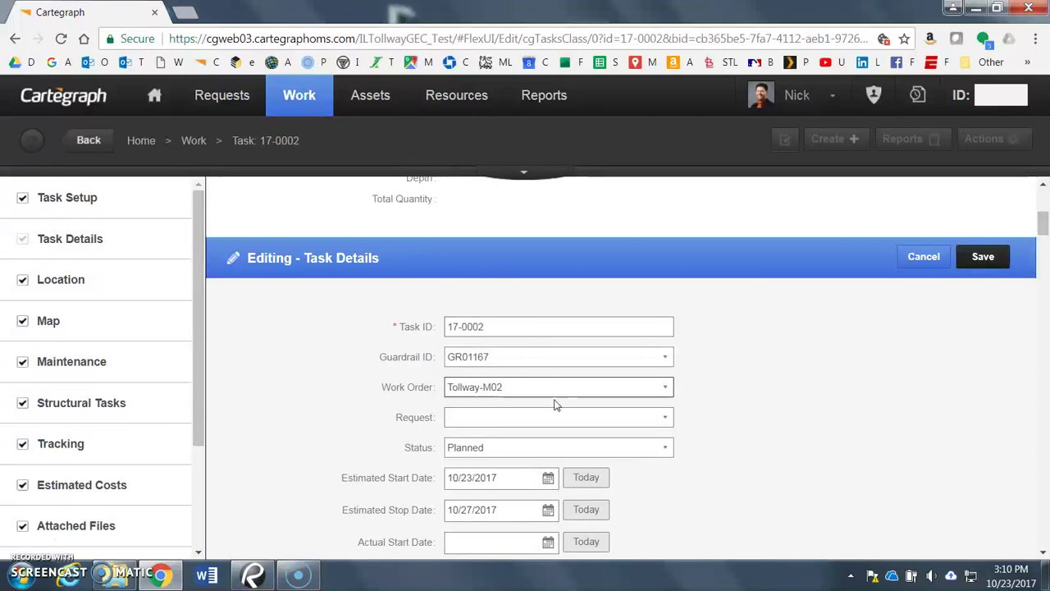
pyautogui.click(983, 257)
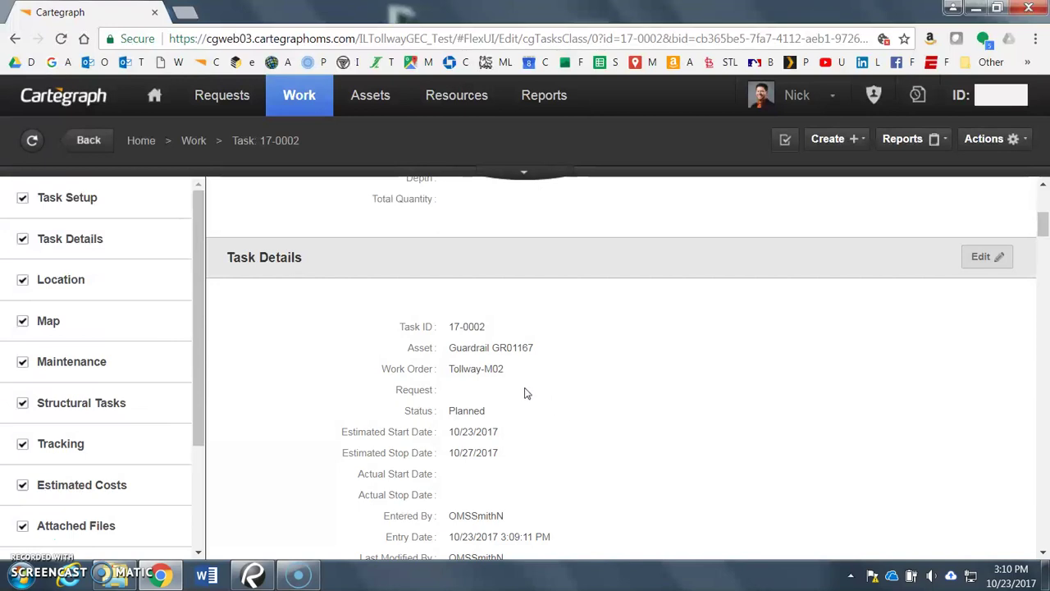
# Examine the guardrail task's entry and modification details, assignments, location, map, structural fields and tracking section
pyautogui.scroll(-1, 522, 381)
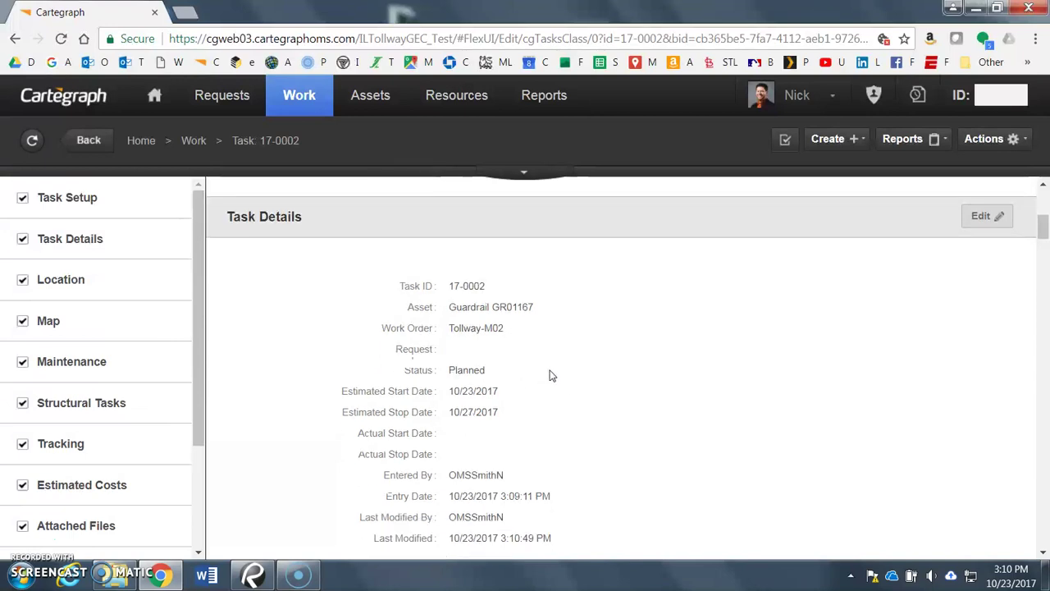
pyautogui.scroll(-1, 551, 375)
pyautogui.scroll(-2, 551, 375)
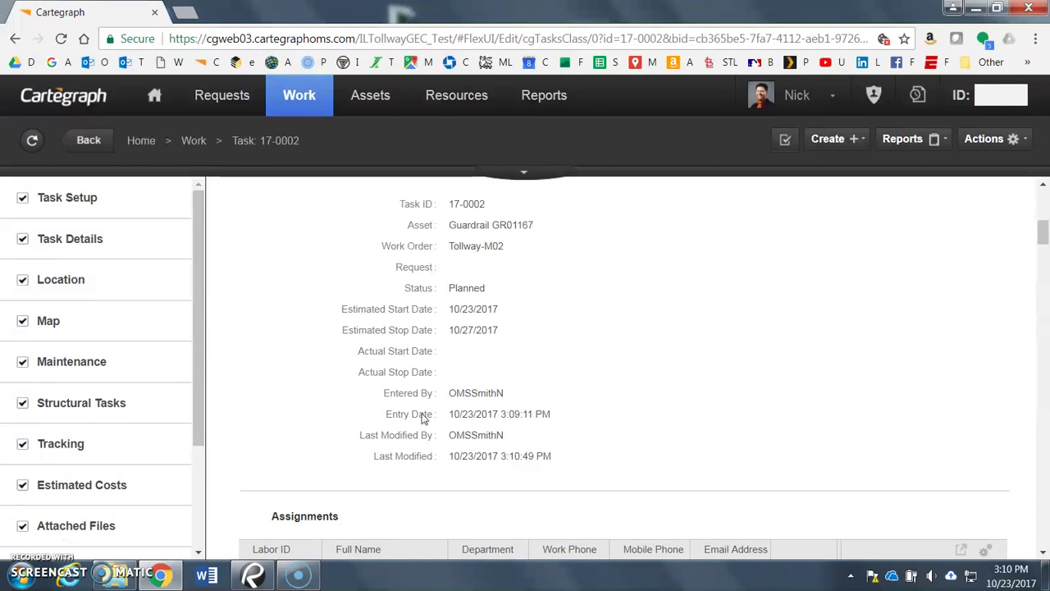
pyautogui.scroll(-1, 518, 414)
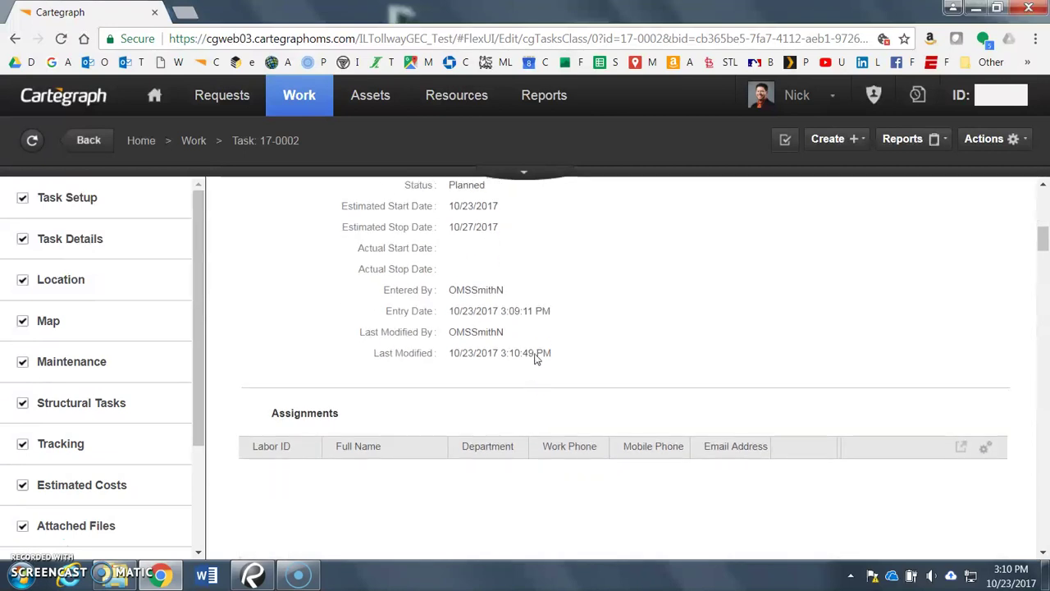
pyautogui.scroll(-2, 555, 354)
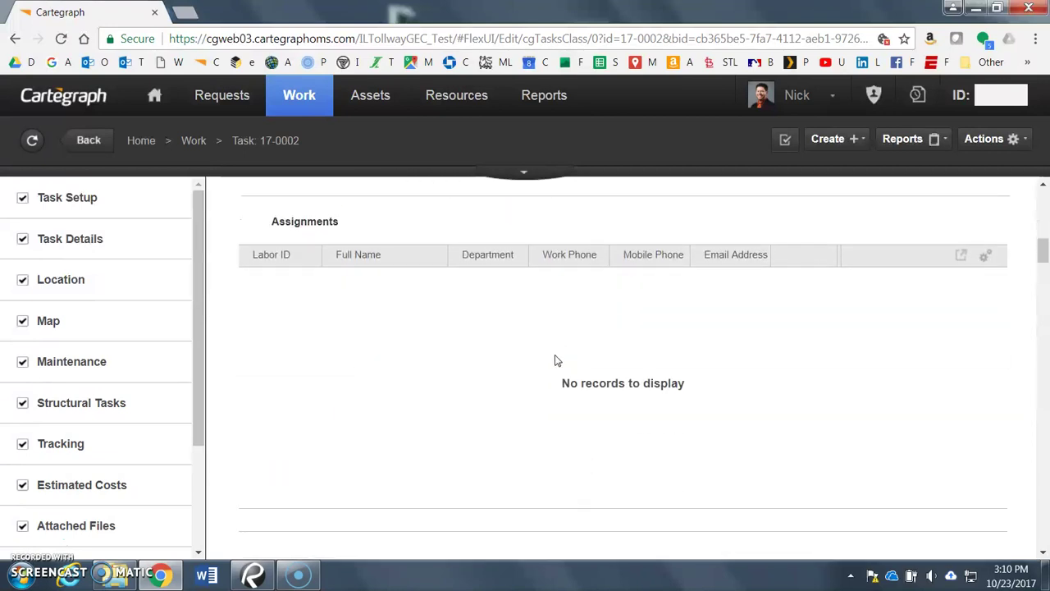
pyautogui.scroll(-1, 555, 358)
pyautogui.scroll(1, 551, 357)
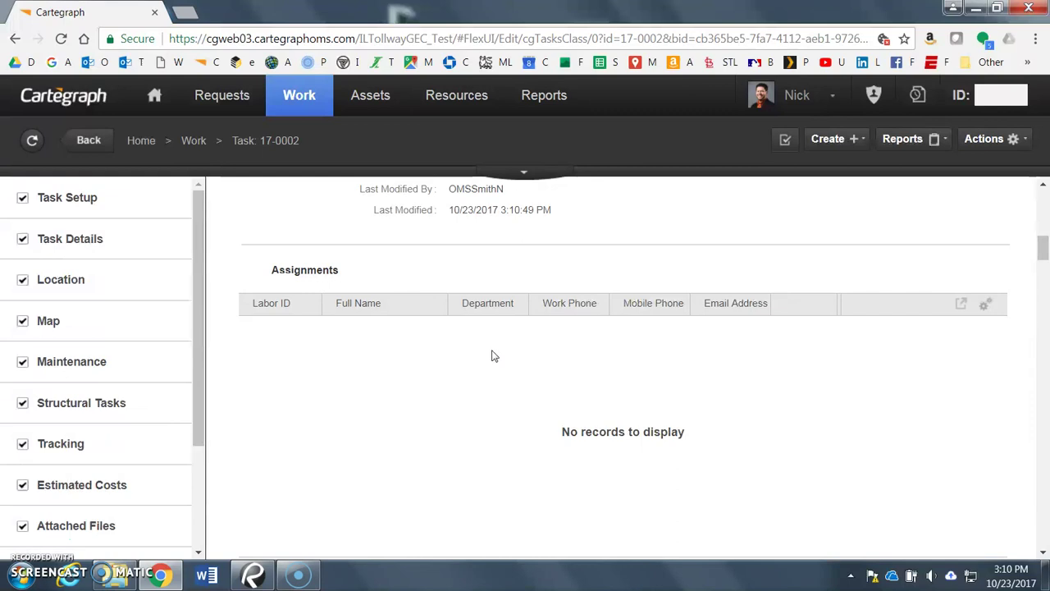
pyautogui.scroll(-5, 496, 357)
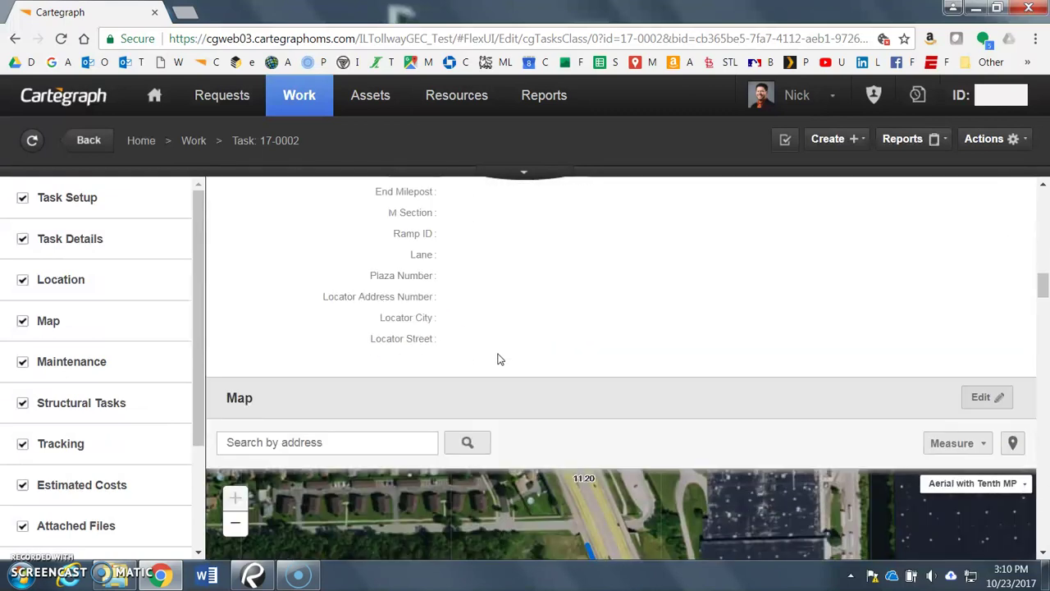
pyautogui.scroll(-6, 494, 353)
pyautogui.scroll(-3, 495, 353)
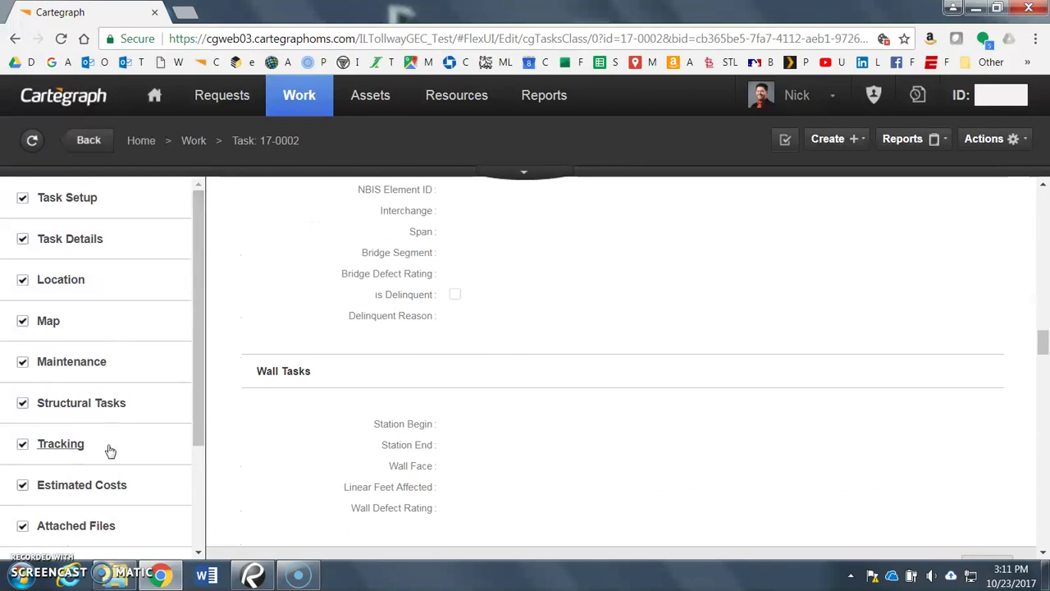
pyautogui.click(110, 450)
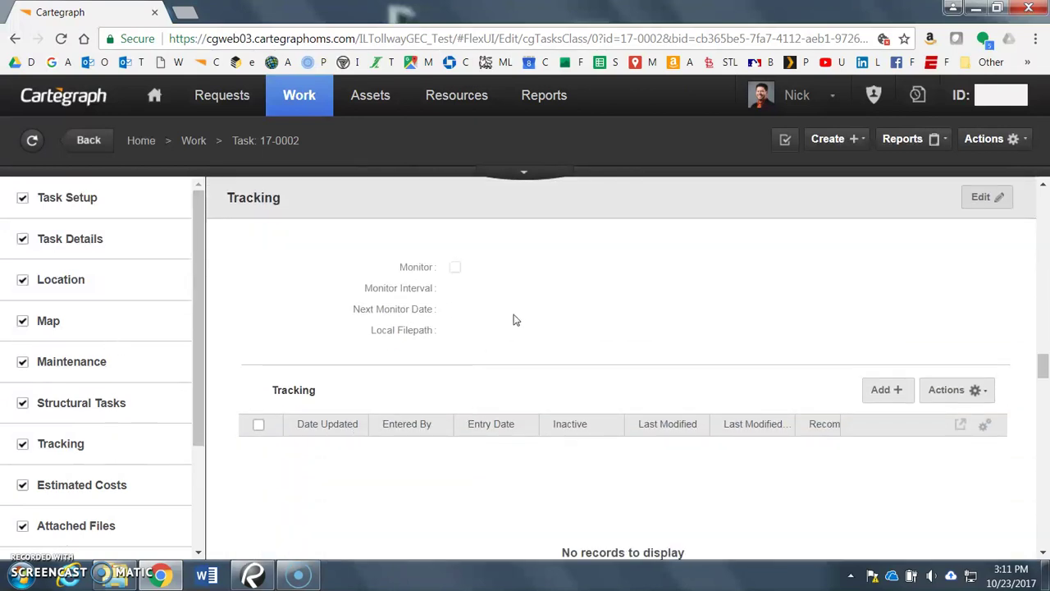
# Add a tracking entry dated 10/23/2017 with state Status, responsibility Tollway and notes "Moved from M-3 to M-2 Work Order. Misplaced to begin with." and save
pyautogui.click(886, 395)
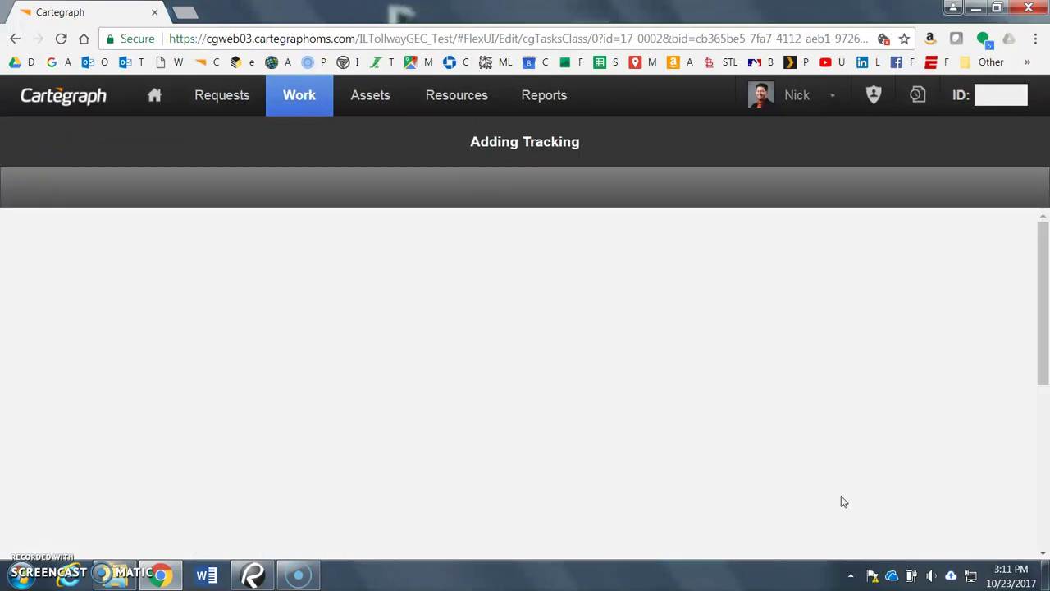
pyautogui.click(373, 298)
pyautogui.click(456, 336)
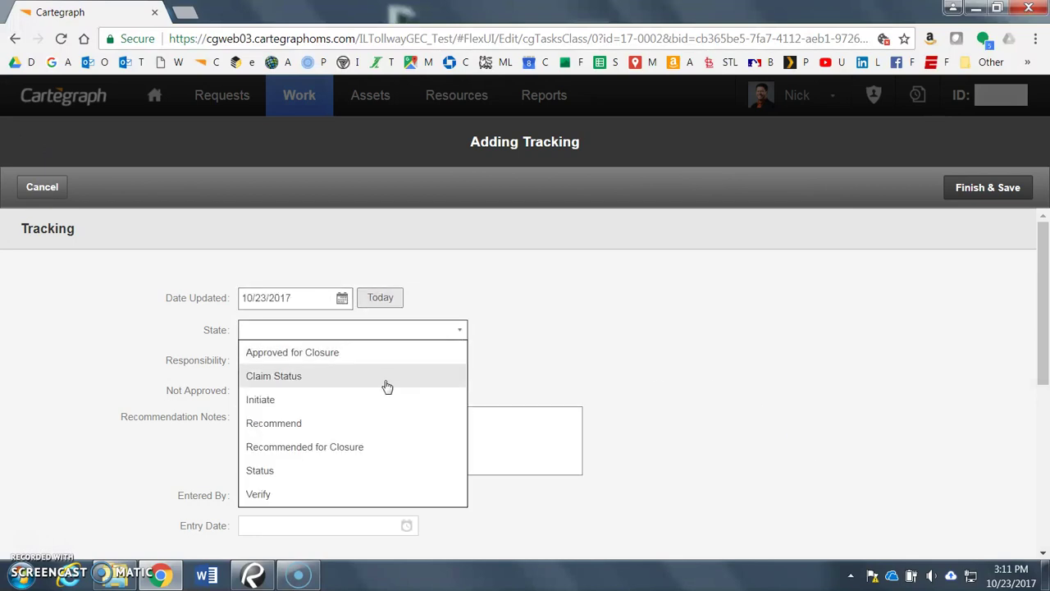
pyautogui.click(300, 472)
pyautogui.click(459, 360)
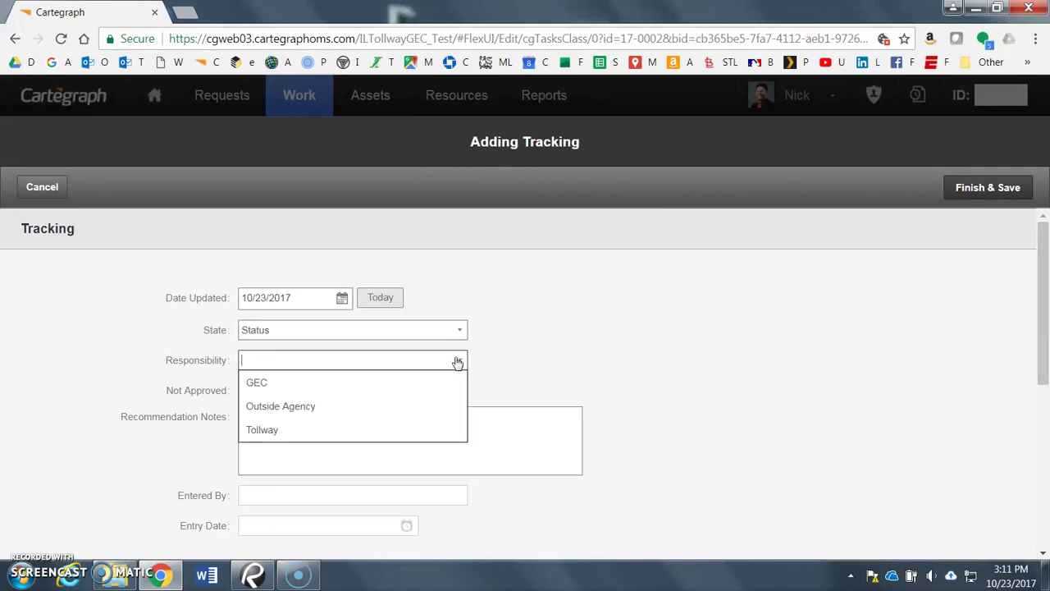
pyautogui.click(312, 430)
pyautogui.click(347, 435)
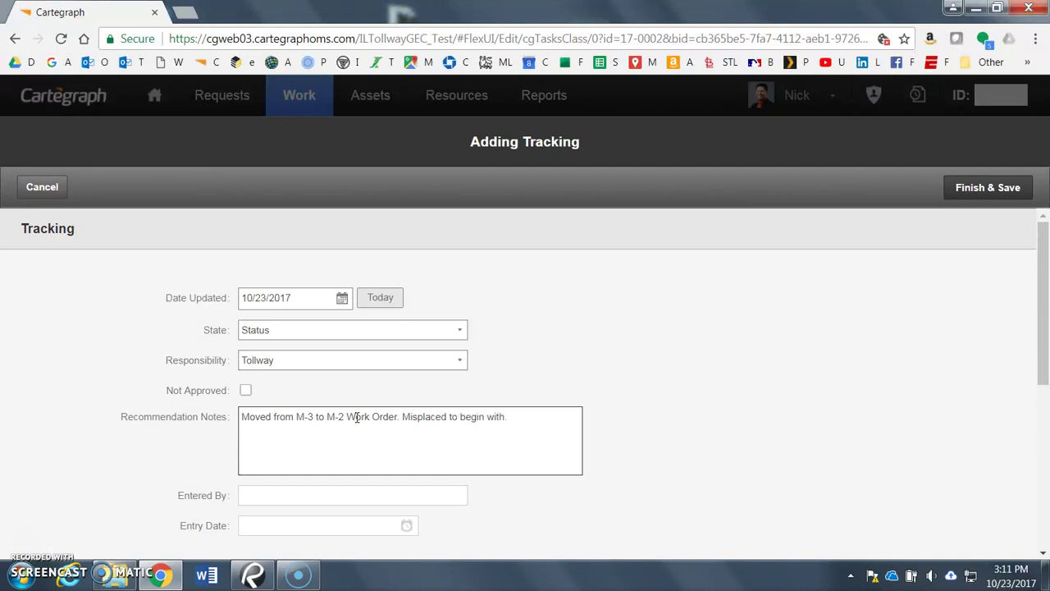
pyautogui.click(988, 187)
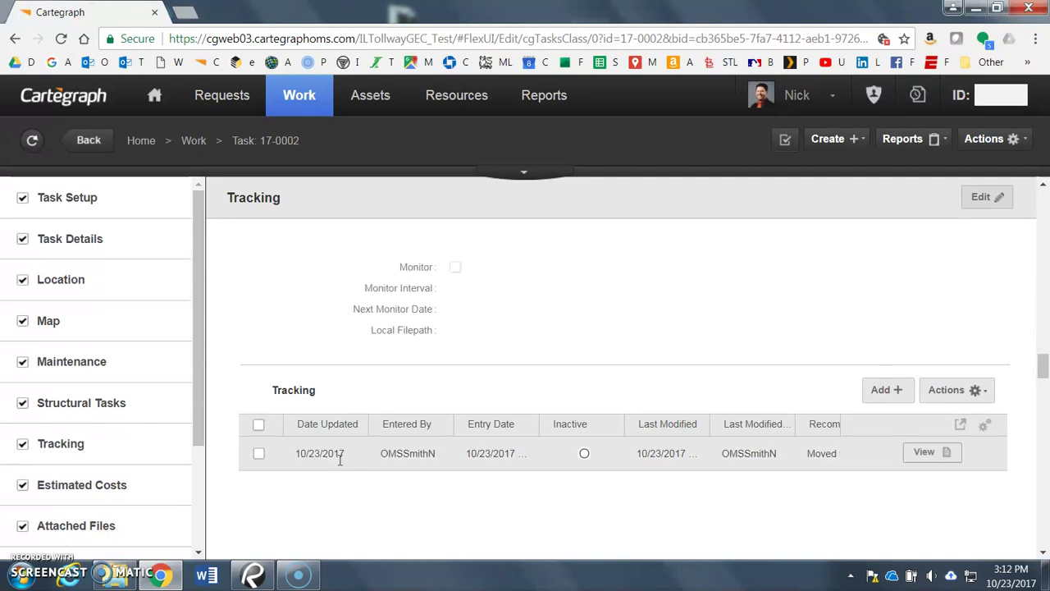
# Review the guardrail task's estimated costs and attached files, and go on to its labor section
pyautogui.scroll(-3, 361, 471)
pyautogui.scroll(-5, 380, 410)
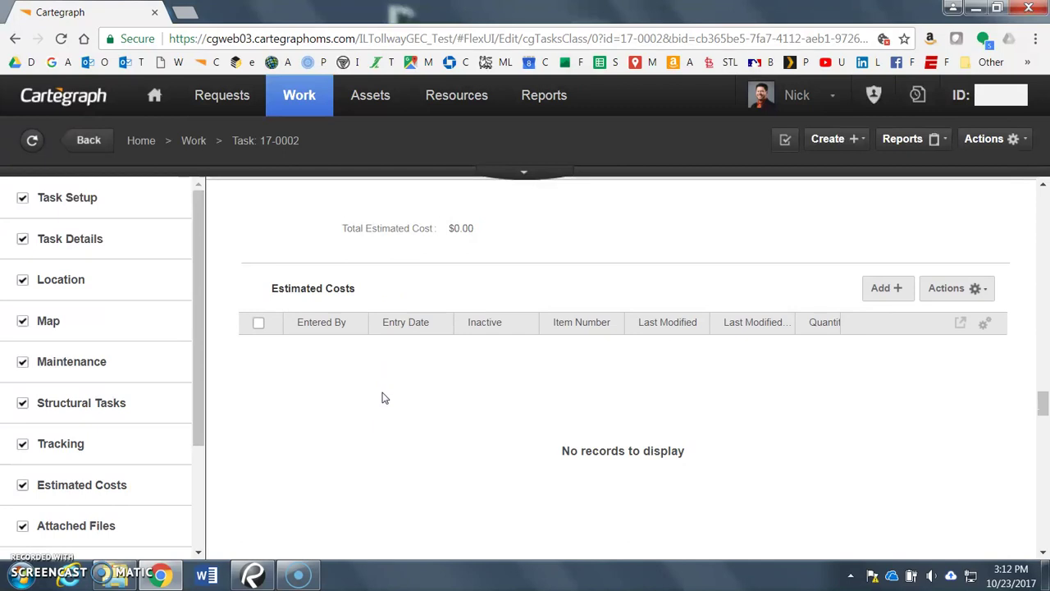
pyautogui.moveTo(196, 373); pyautogui.dragTo(176, 468)
pyautogui.click(101, 422)
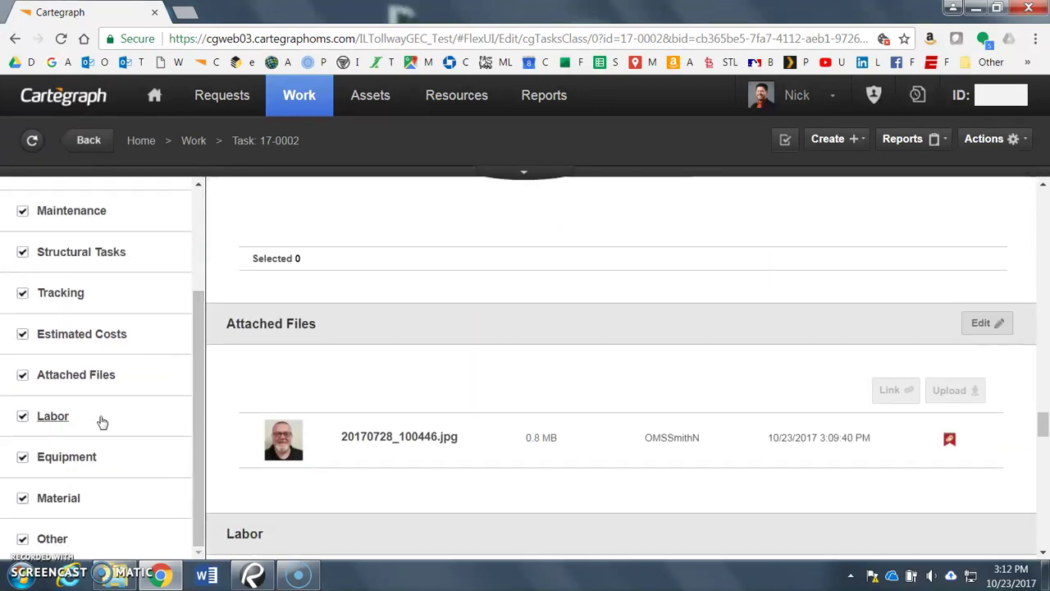